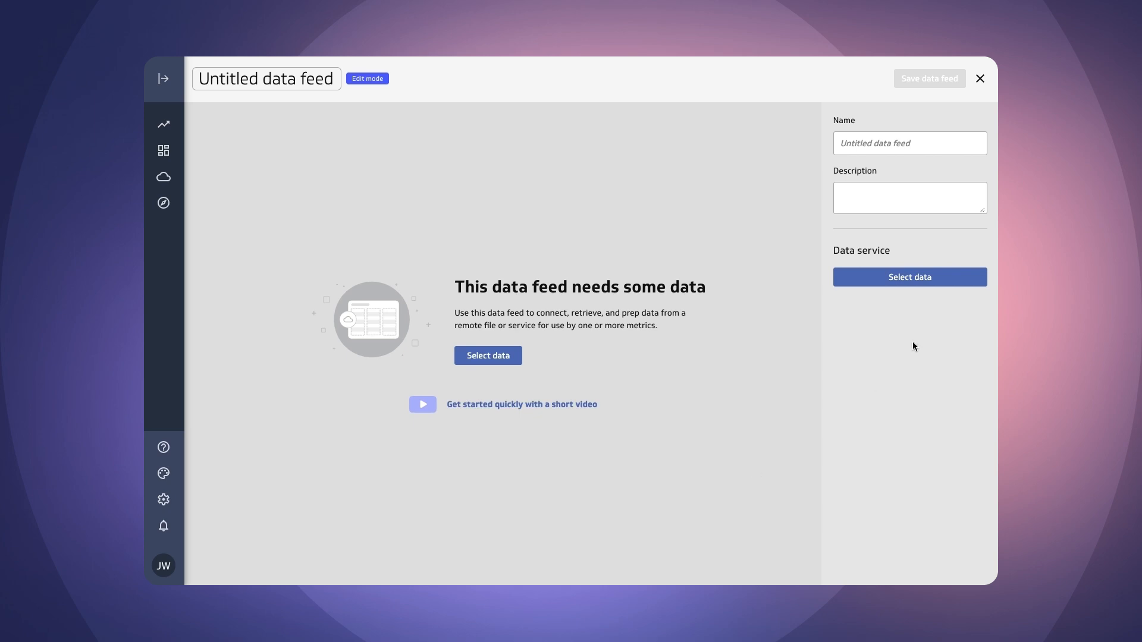
# - Choose Google Drive (spreadsheet, JSON) with its existing account connection as the data service and open the file chooser
pyautogui.click(505, 357)
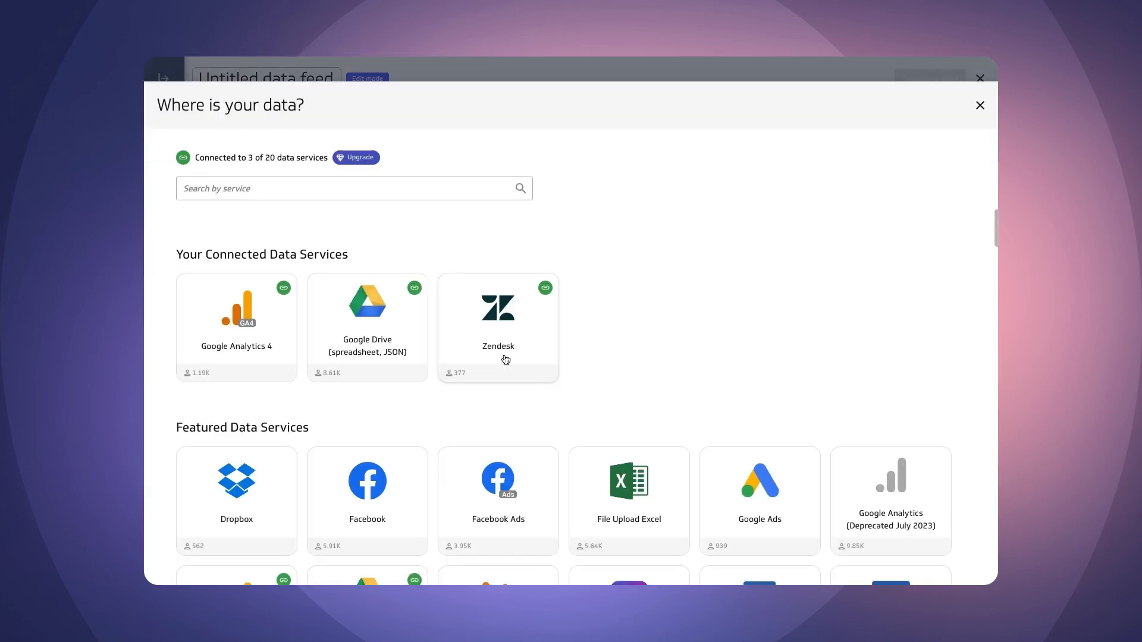
pyautogui.click(372, 320)
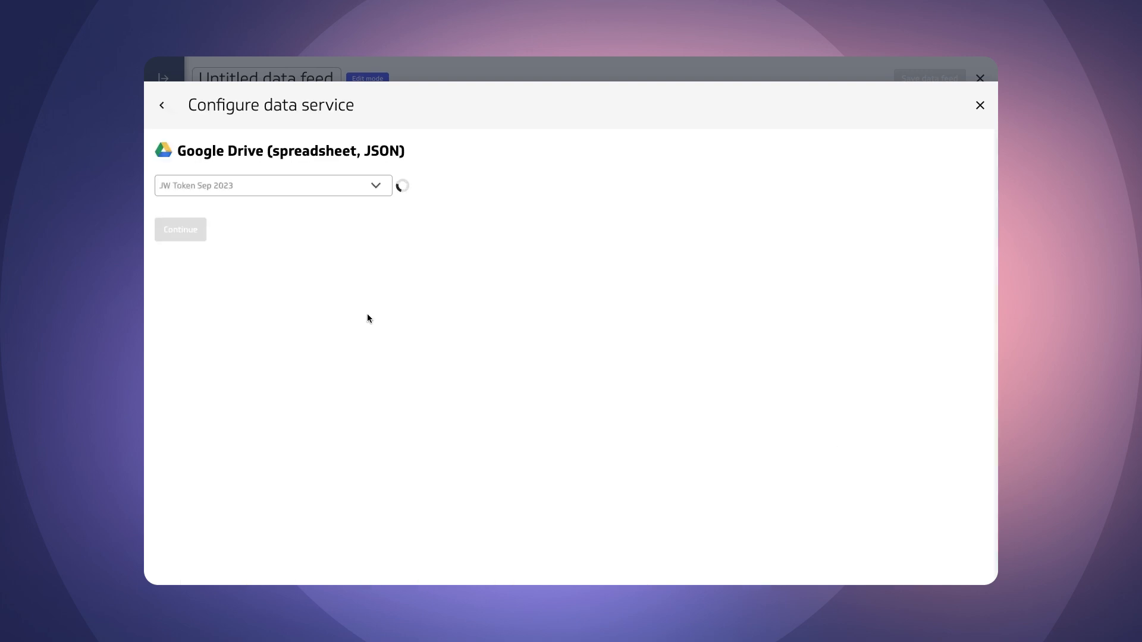
pyautogui.click(181, 232)
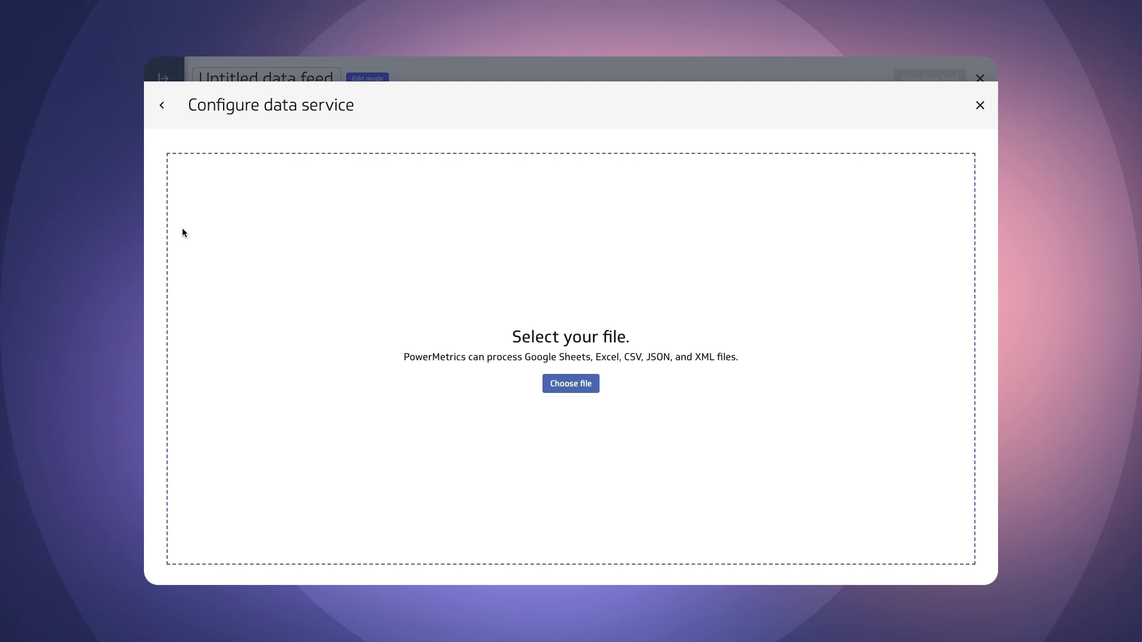
pyautogui.click(581, 383)
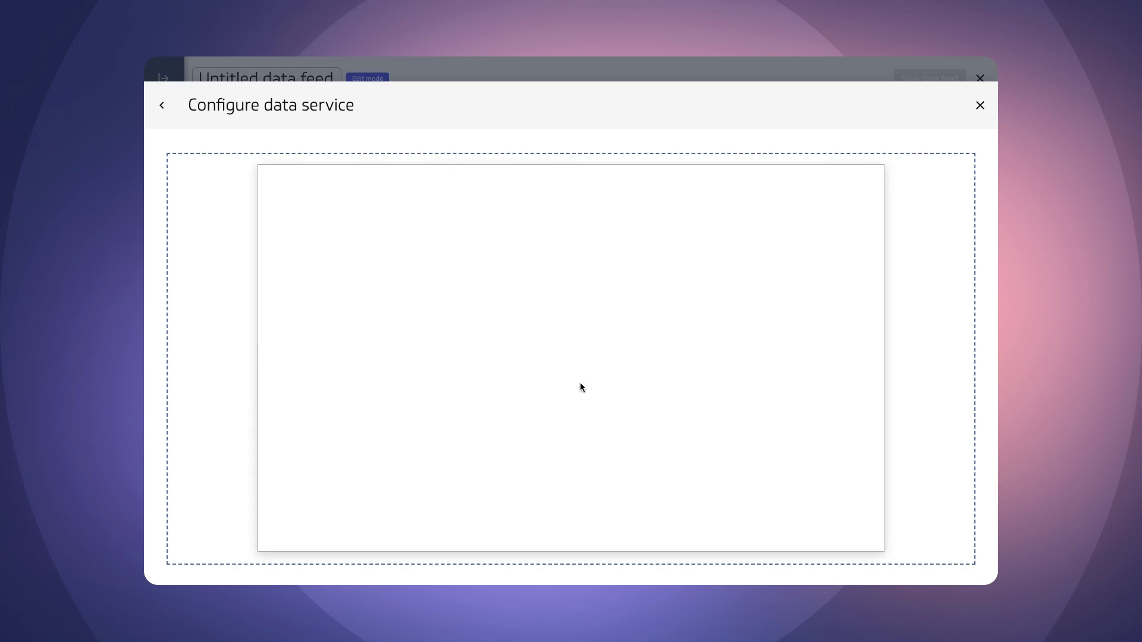
# - Search the drive for "sample" and choose the Sample Financial Data spreadsheet as the source file
pyautogui.click(411, 213)
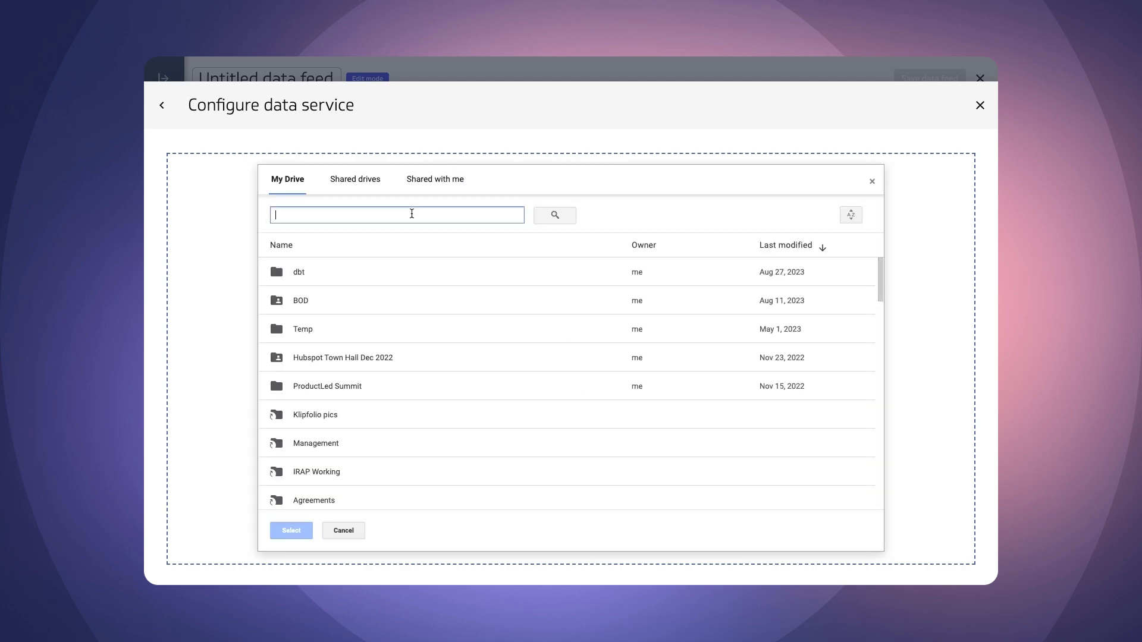
pyautogui.write('sample')
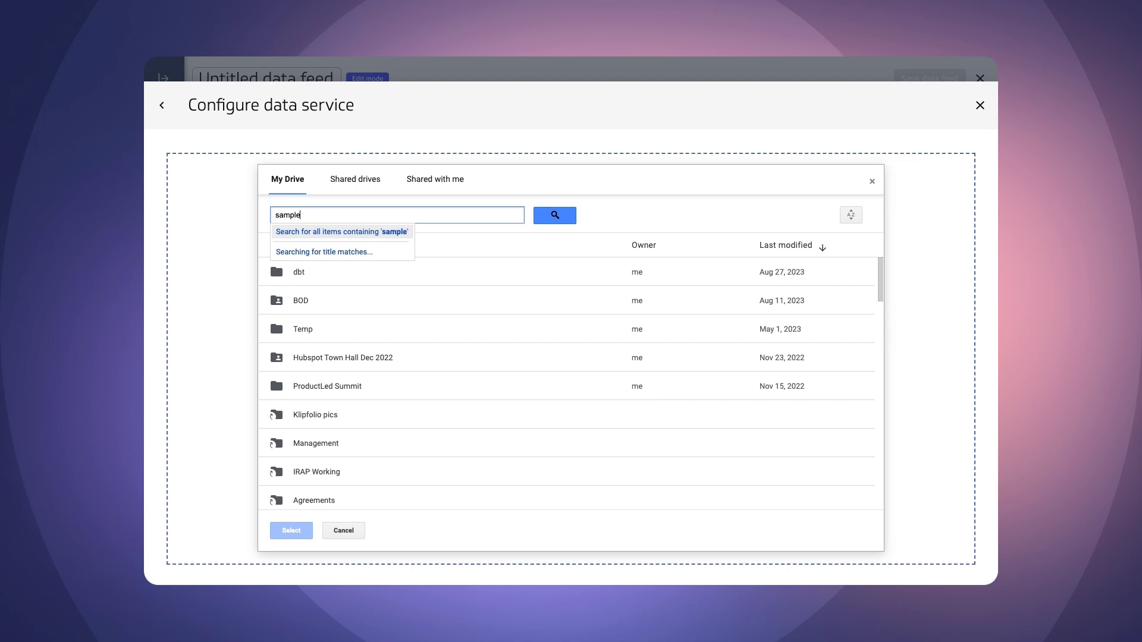
pyautogui.press('Return')
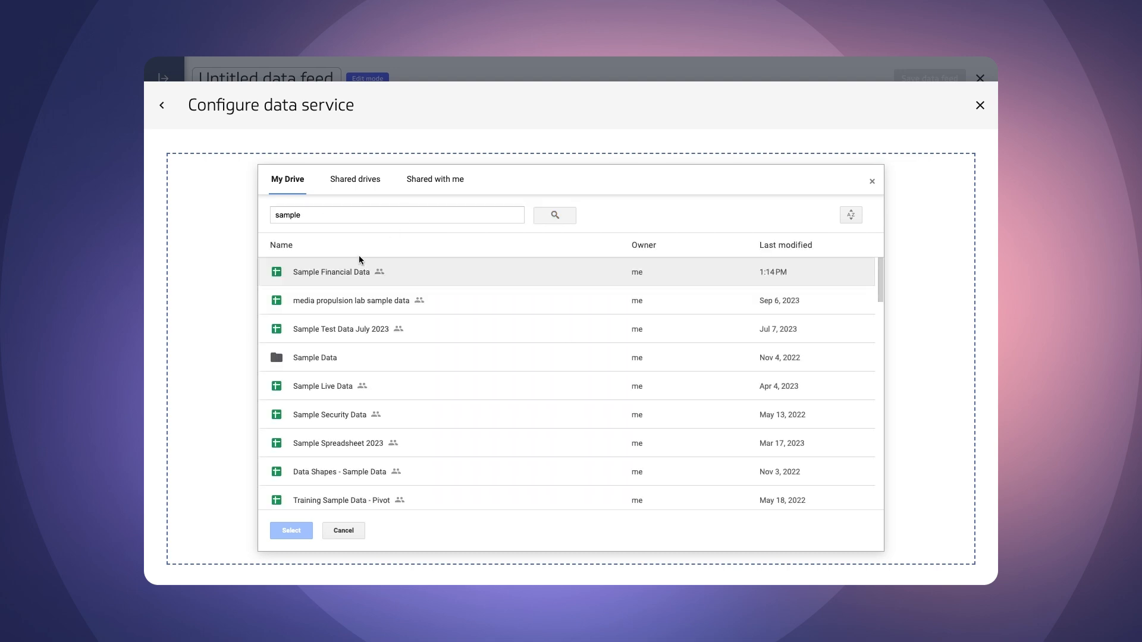
pyautogui.doubleClick(332, 272)
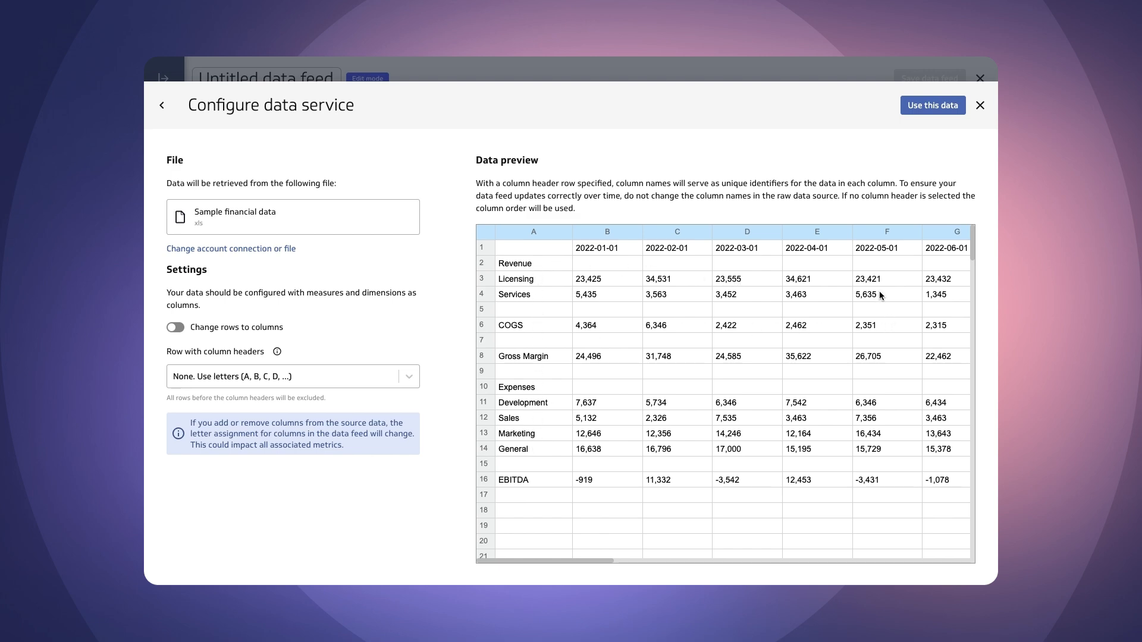
# - Change the data's rows to columns, set row 01 as the column header row, and load the data into the feed
pyautogui.hscroll(10, 898, 256)
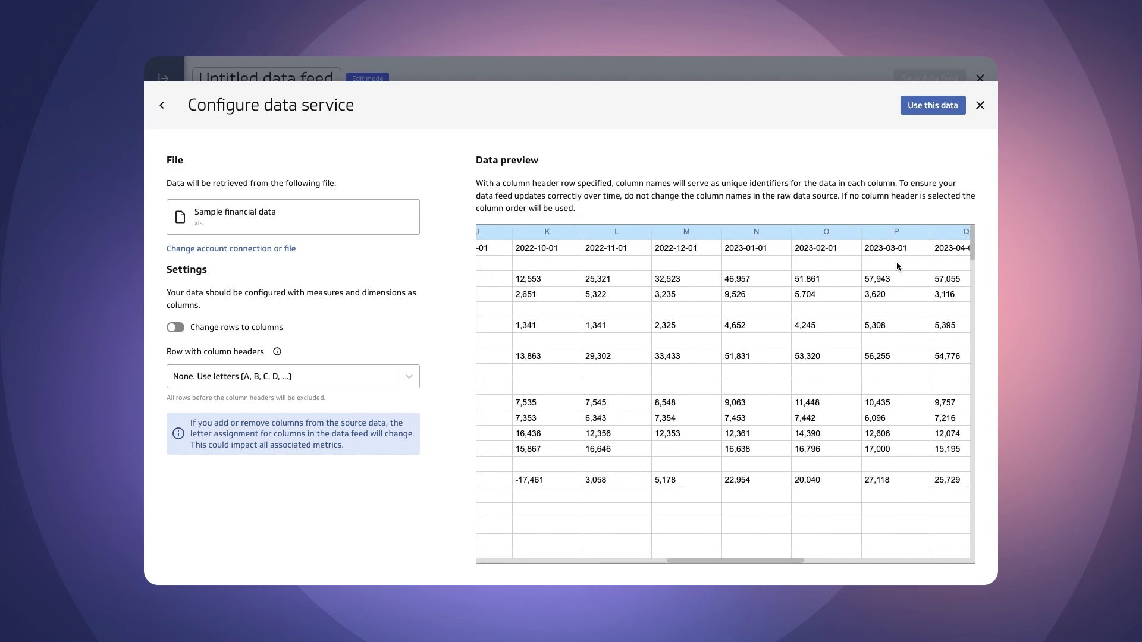
pyautogui.hscroll(-8, 768, 277)
pyautogui.hscroll(-2, 768, 277)
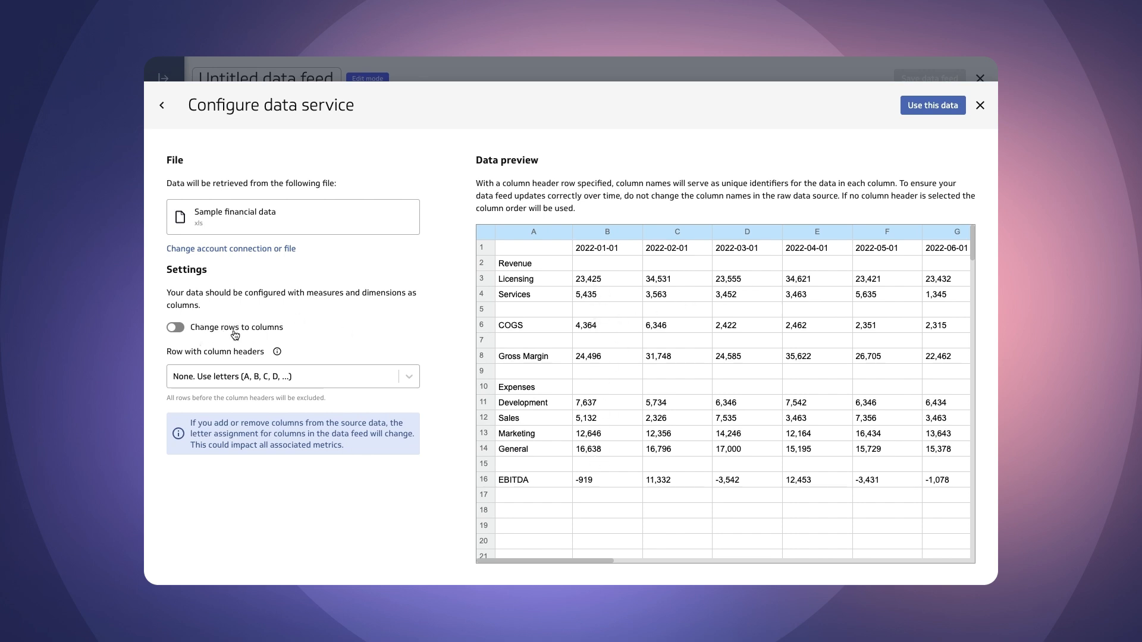
pyautogui.click(177, 328)
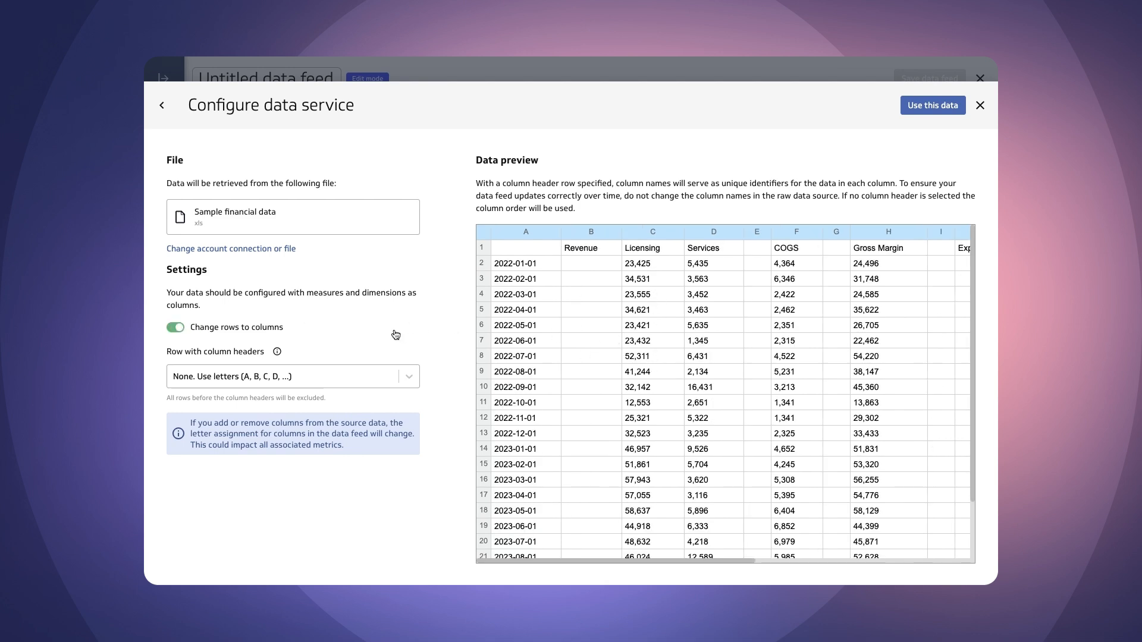
pyautogui.click(299, 376)
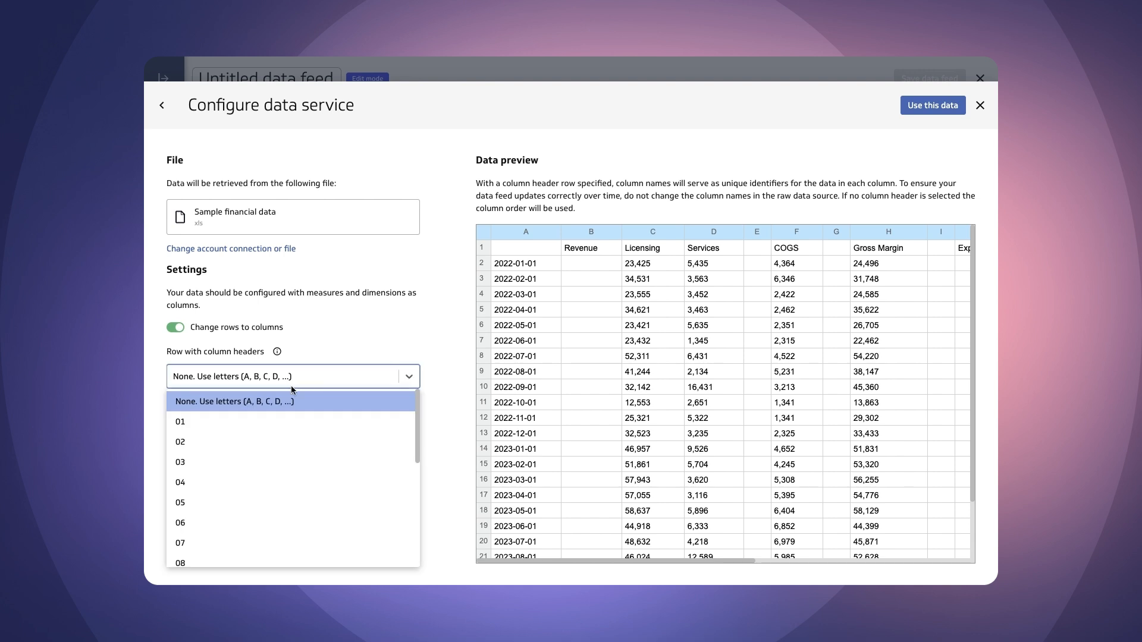
pyautogui.click(202, 422)
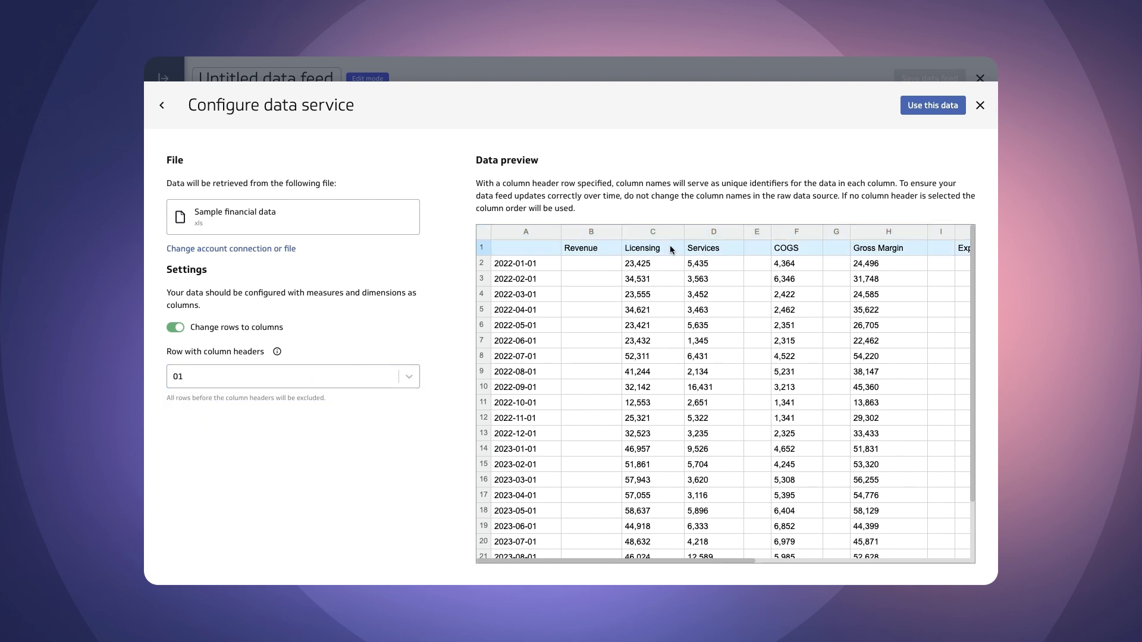
pyautogui.click(928, 107)
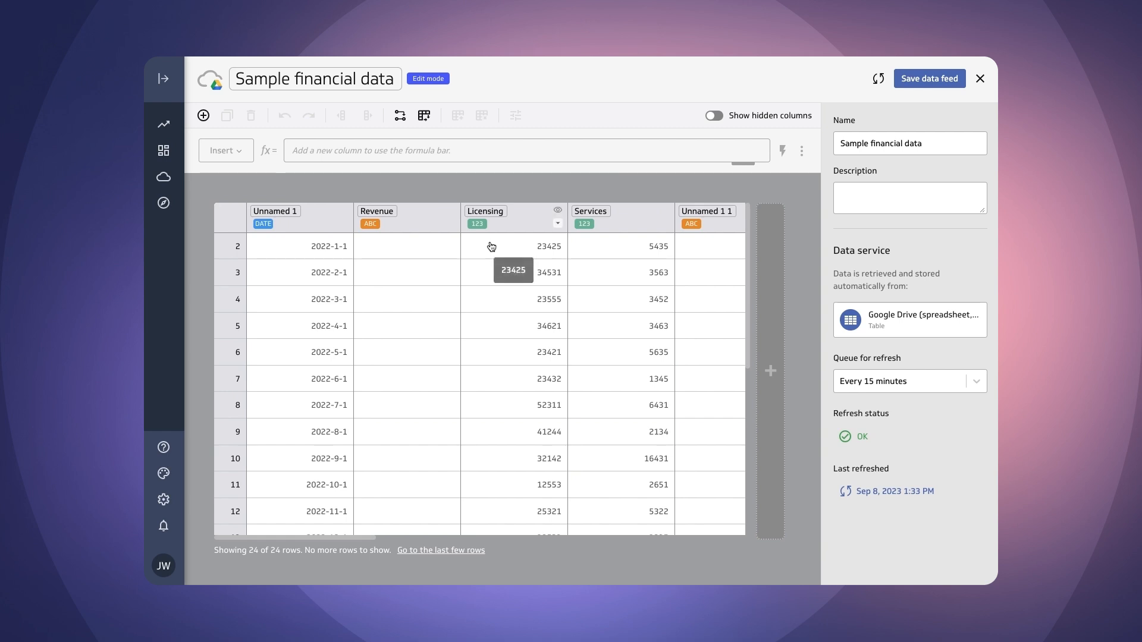
# - Rename the date column Unnamed 1 as Month
pyautogui.click(271, 208)
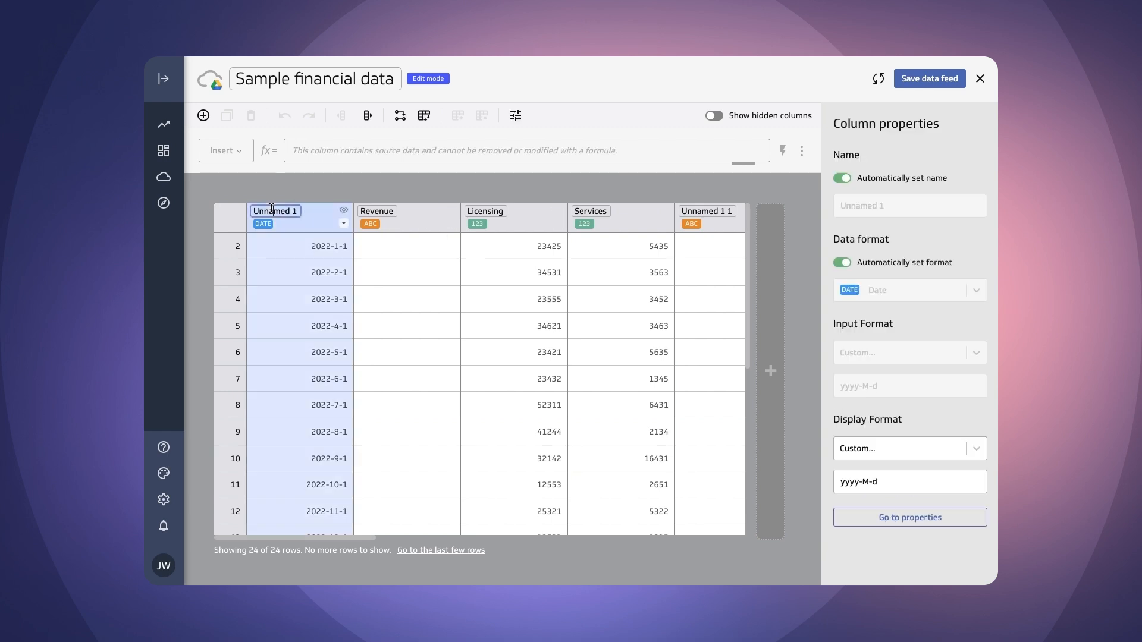
pyautogui.tripleClick(271, 208)
pyautogui.write('Month')
pyautogui.press('Return')
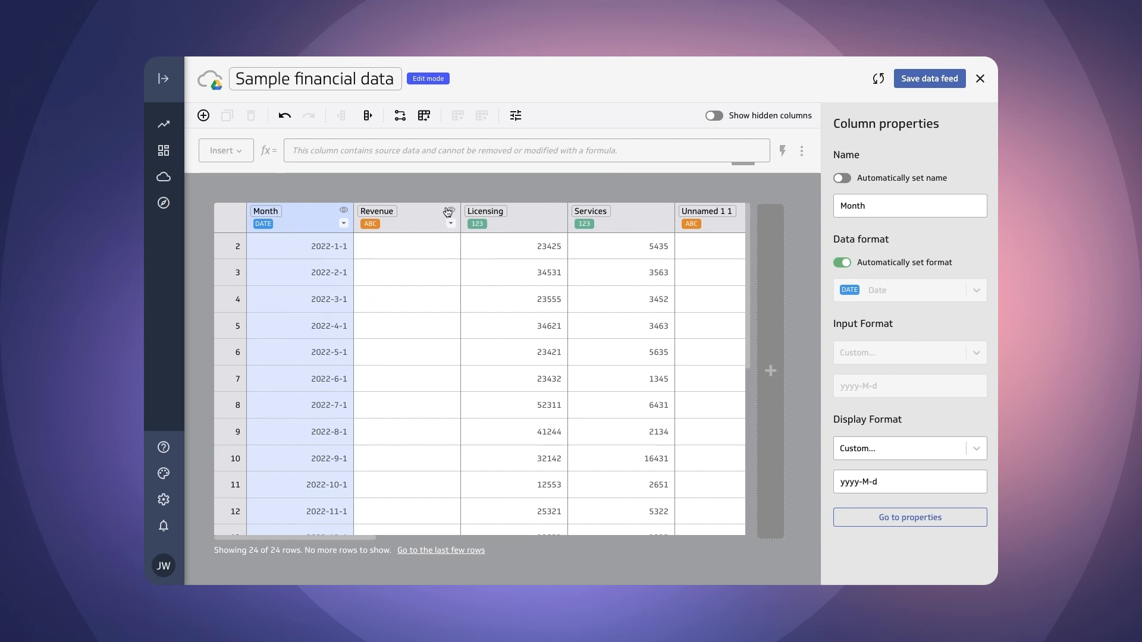
# - Hide the empty columns Revenue, Unnamed 1 1, Unnamed 2, Unnamed 3, Expenses and Unnamed 4
pyautogui.click(450, 210)
pyautogui.click(665, 211)
pyautogui.hscroll(2, 635, 239)
pyautogui.hscroll(3, 635, 244)
pyautogui.click(622, 211)
pyautogui.hscroll(3, 619, 241)
pyautogui.hscroll(2, 619, 246)
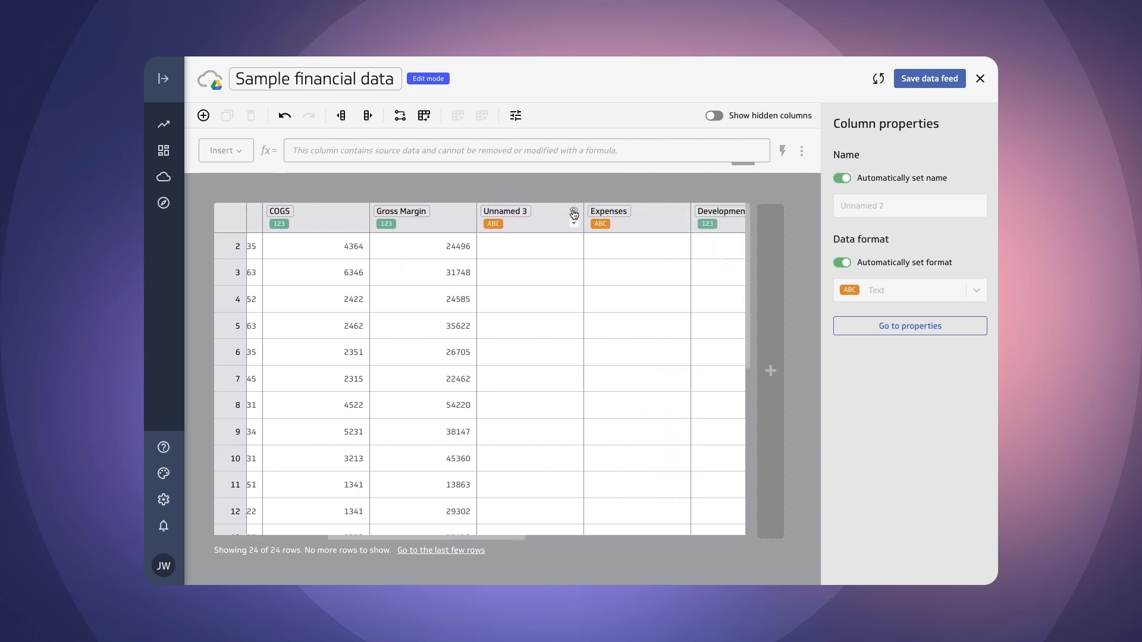
pyautogui.click(574, 213)
pyautogui.click(572, 212)
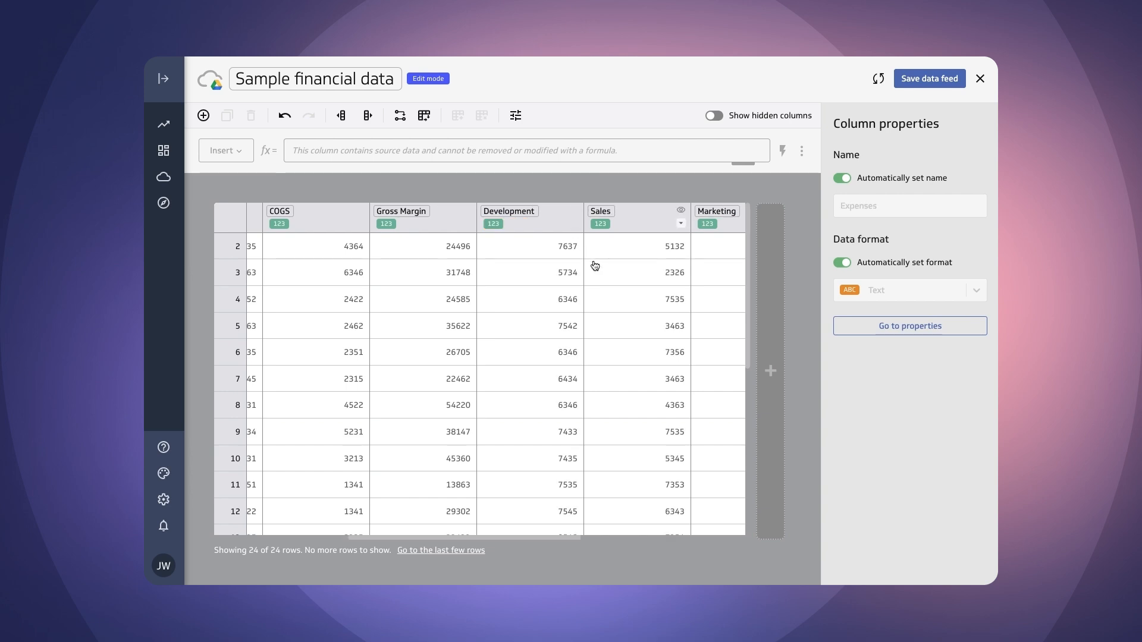
pyautogui.hscroll(6, 594, 265)
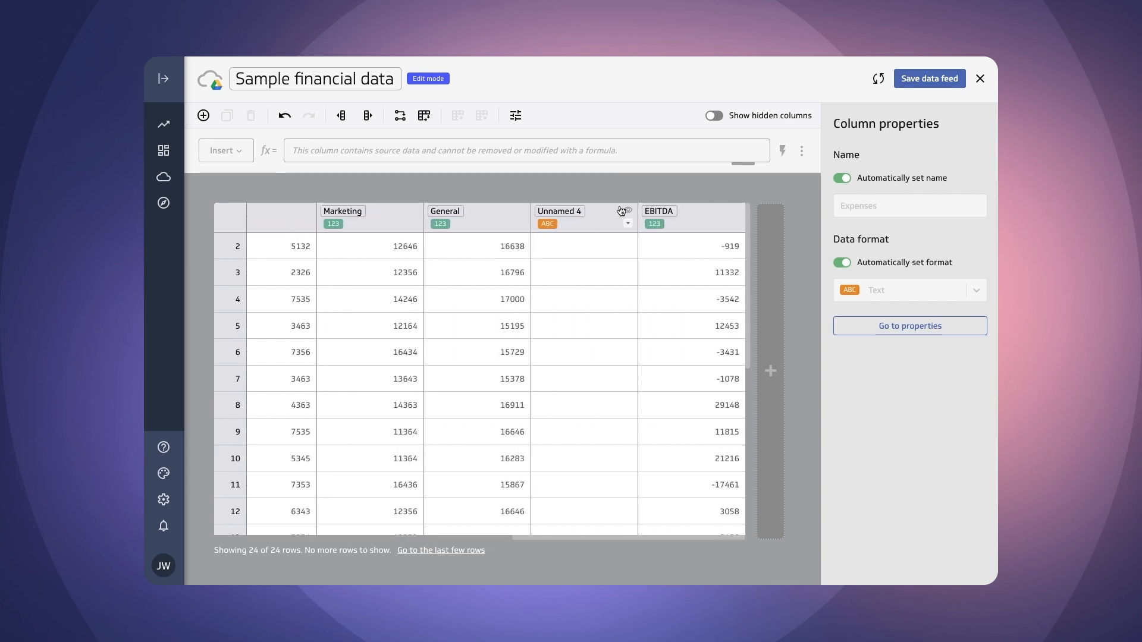
pyautogui.click(626, 211)
# - Unpivot all columns of the data feed except Month
pyautogui.hscroll(-8, 546, 248)
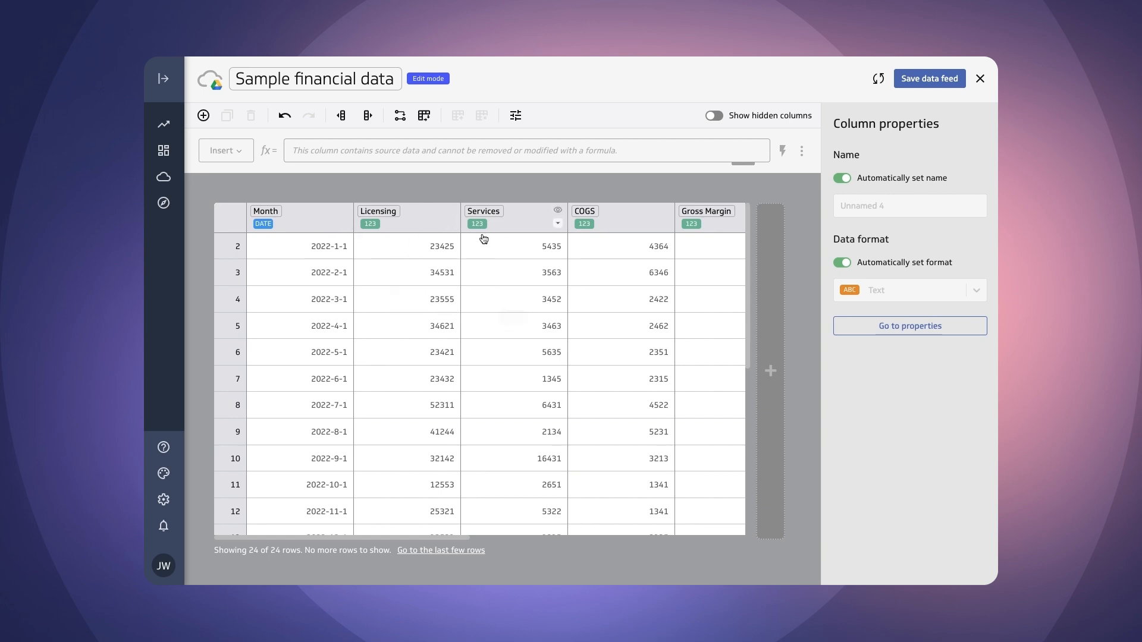
pyautogui.click(424, 119)
pyautogui.click(449, 370)
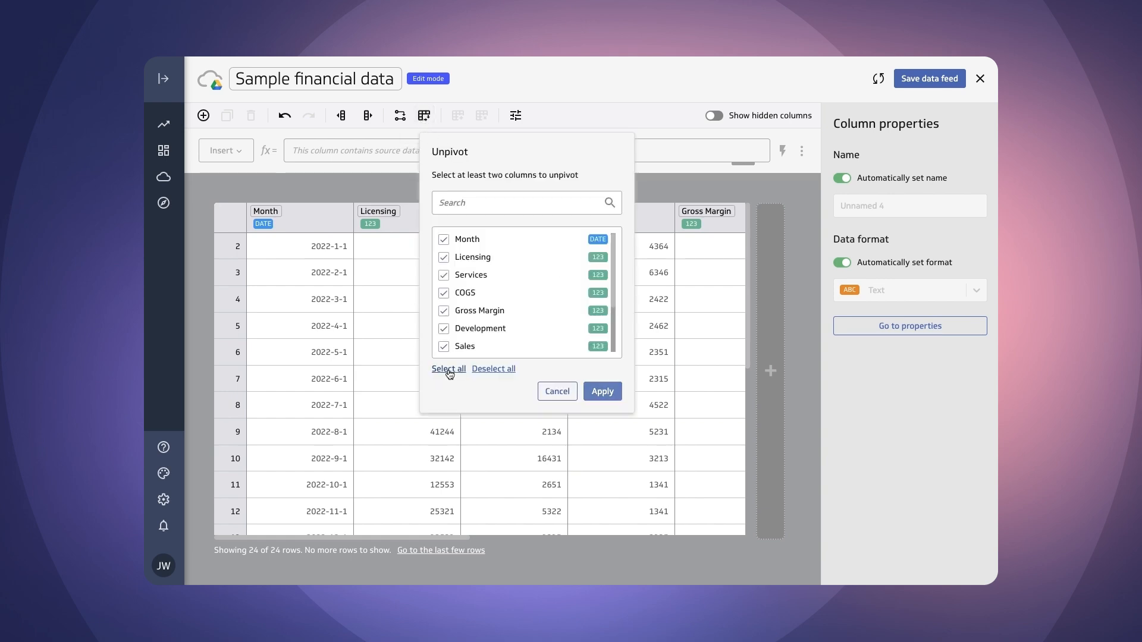
pyautogui.click(444, 241)
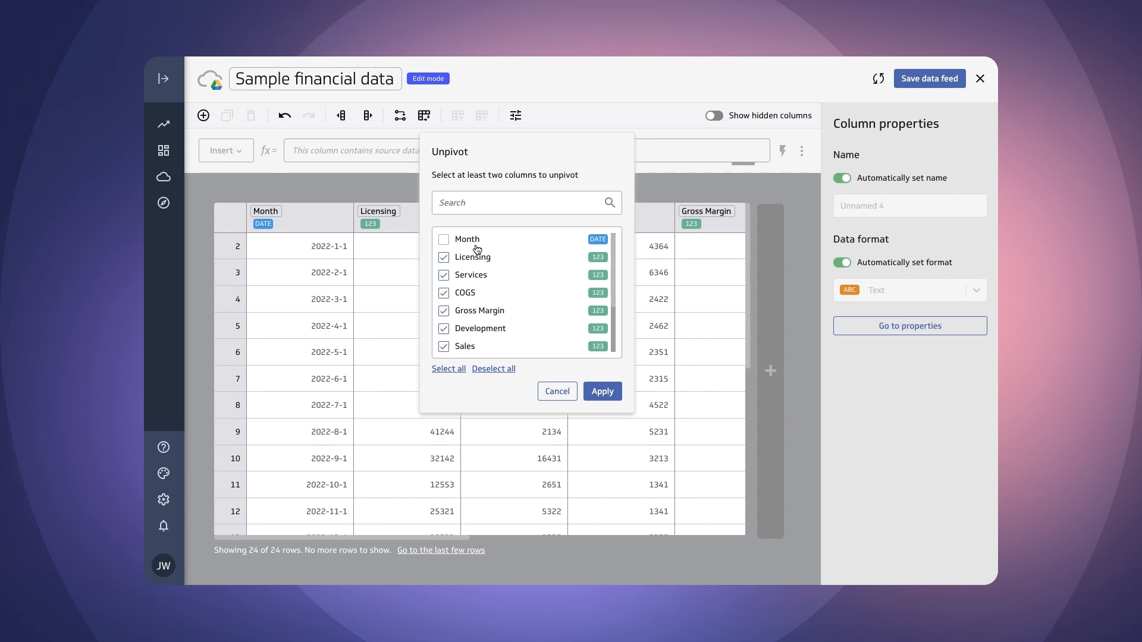
pyautogui.click(601, 391)
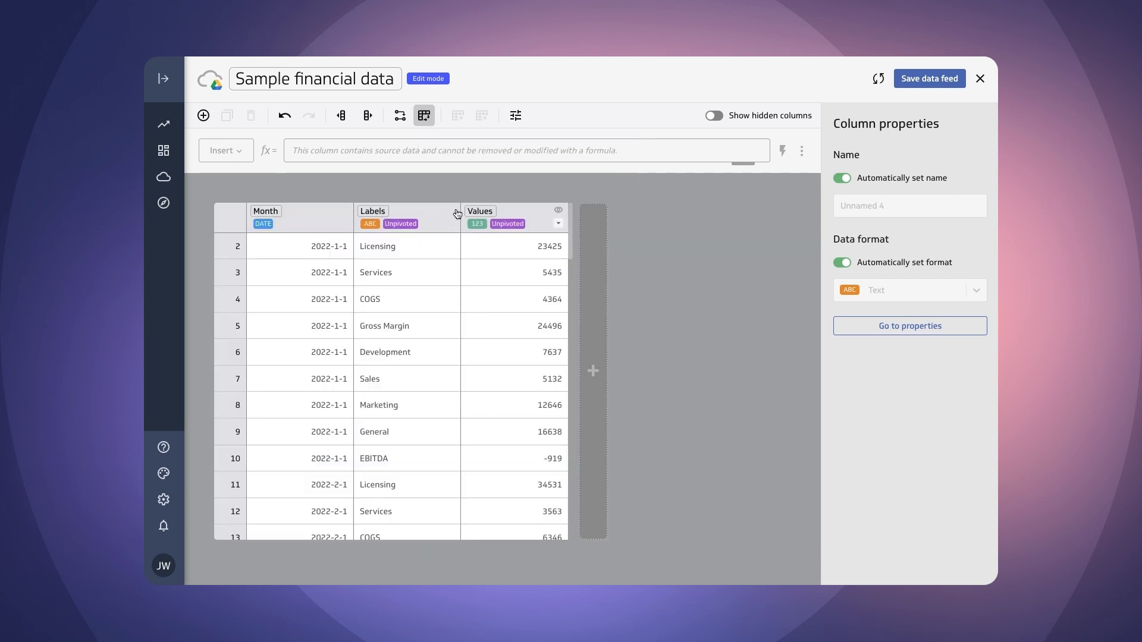
# - Rename the unpivoted Labels column as Account and set the Values column's data format to Currency
pyautogui.scroll(-5, 443, 487)
pyautogui.scroll(-8, 443, 487)
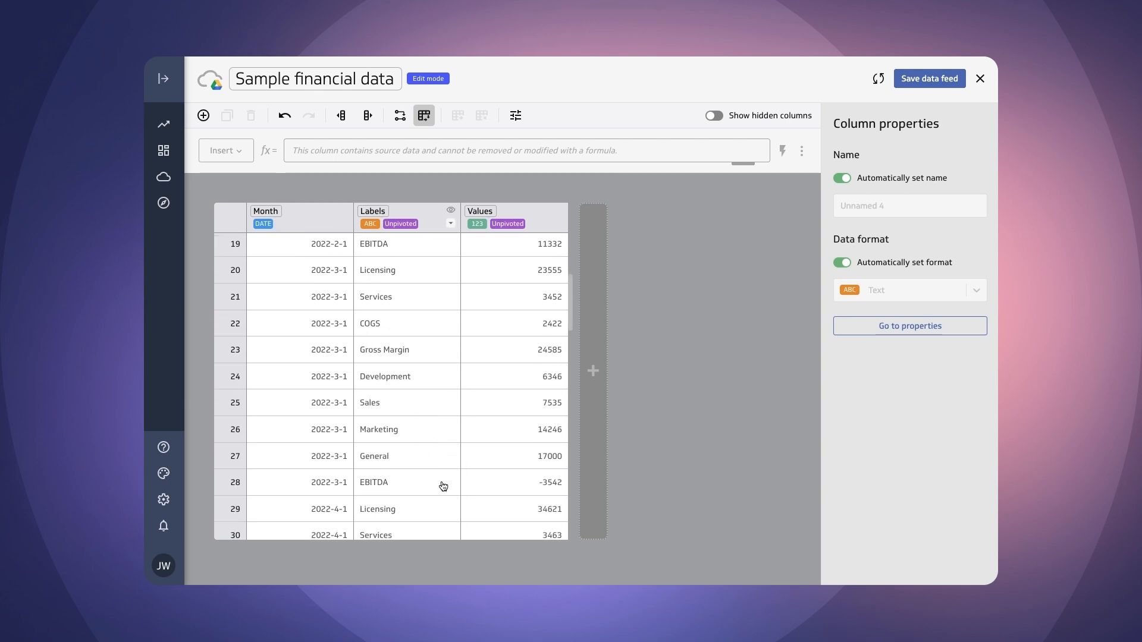
pyautogui.scroll(11, 443, 485)
pyautogui.scroll(2, 443, 483)
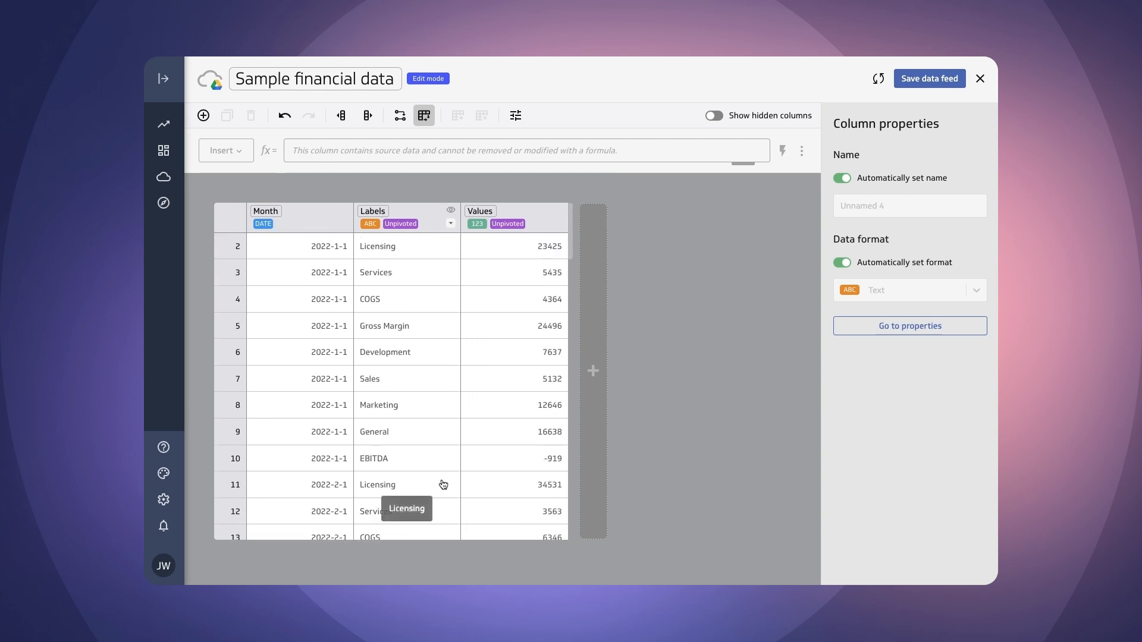
pyautogui.click(376, 211)
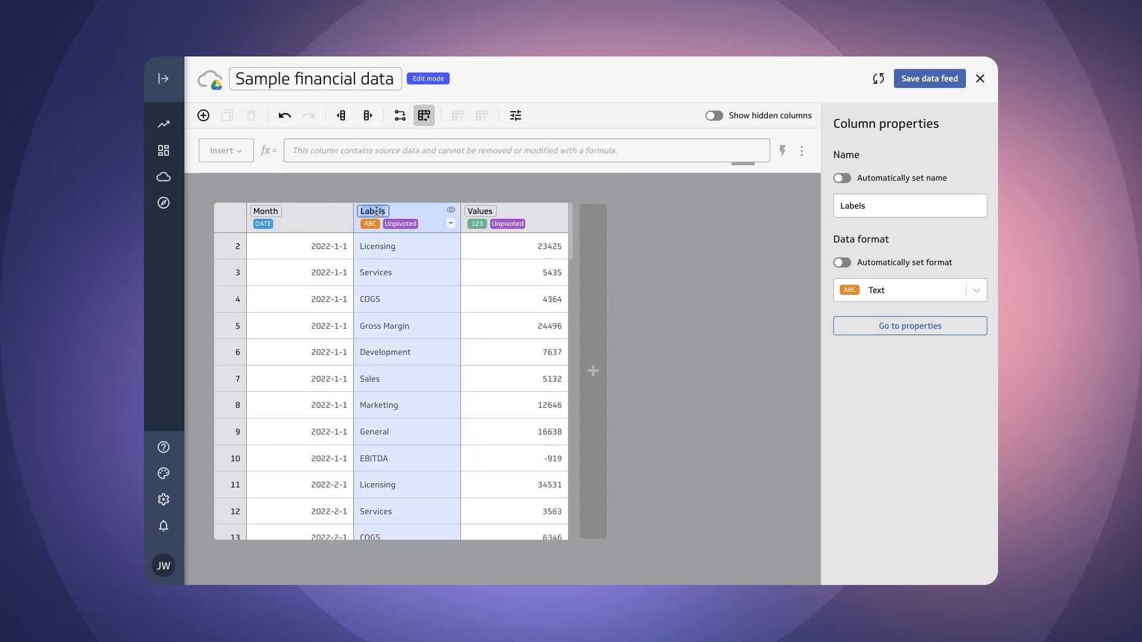
pyautogui.doubleClick(377, 211)
pyautogui.write('Account')
pyautogui.click(682, 268)
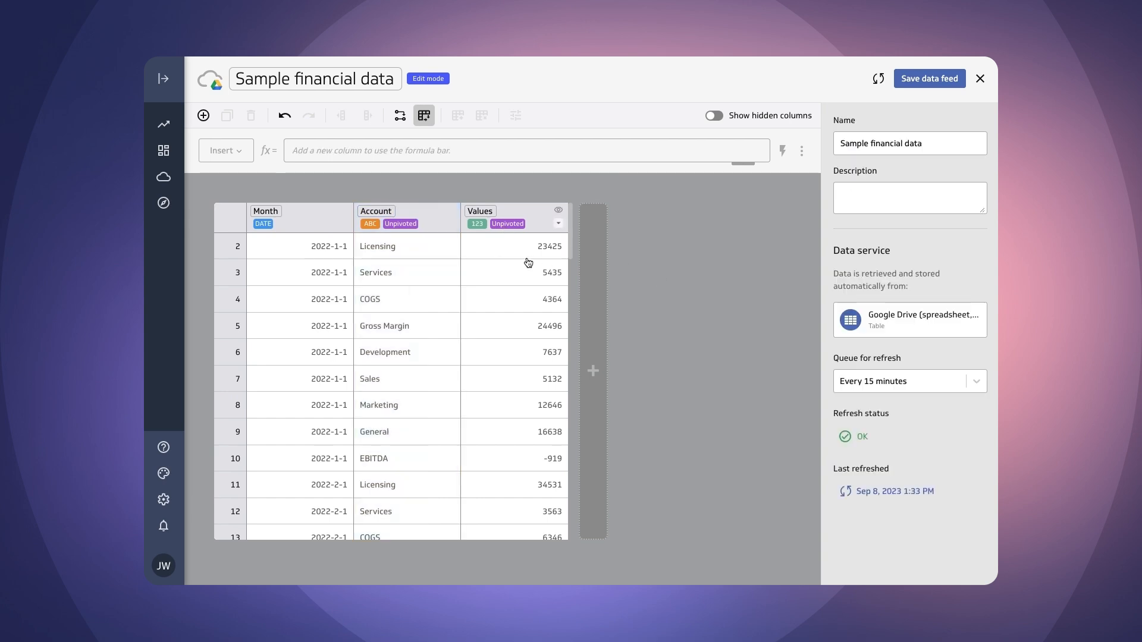
pyautogui.click(477, 224)
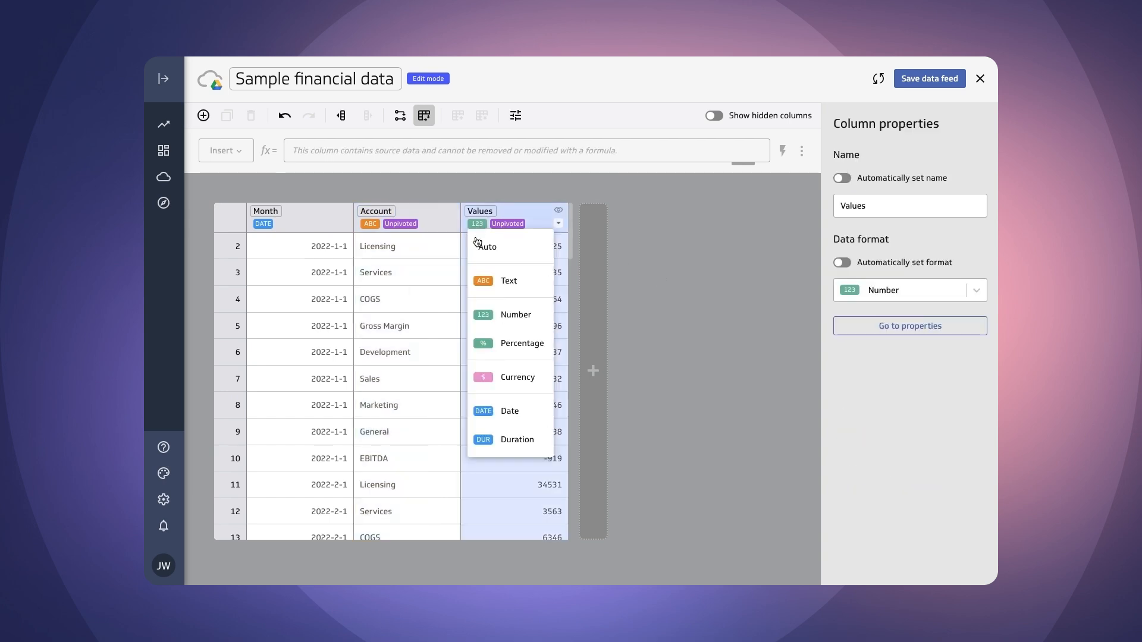
pyautogui.click(510, 379)
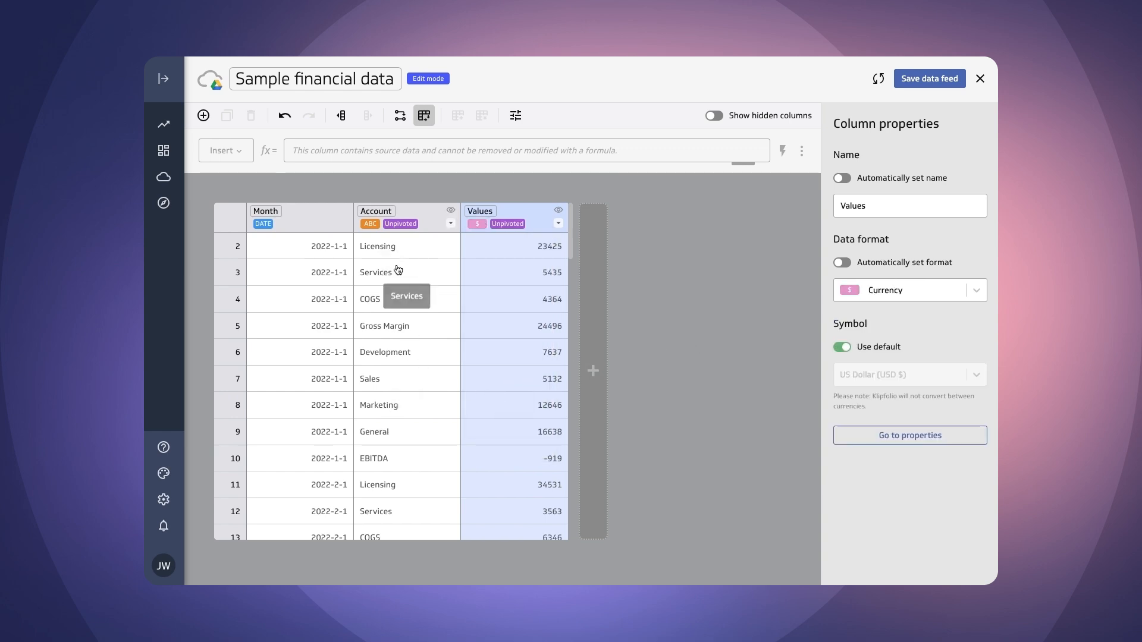
# - Filter the Account column to rows that equal Licensing
pyautogui.click(451, 224)
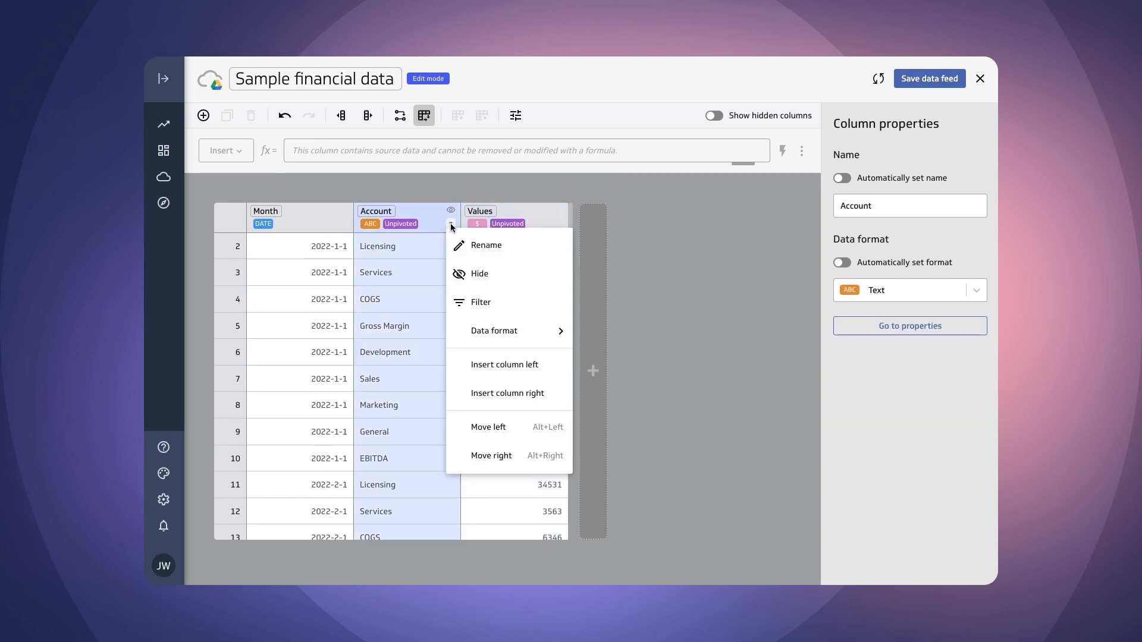
pyautogui.click(482, 303)
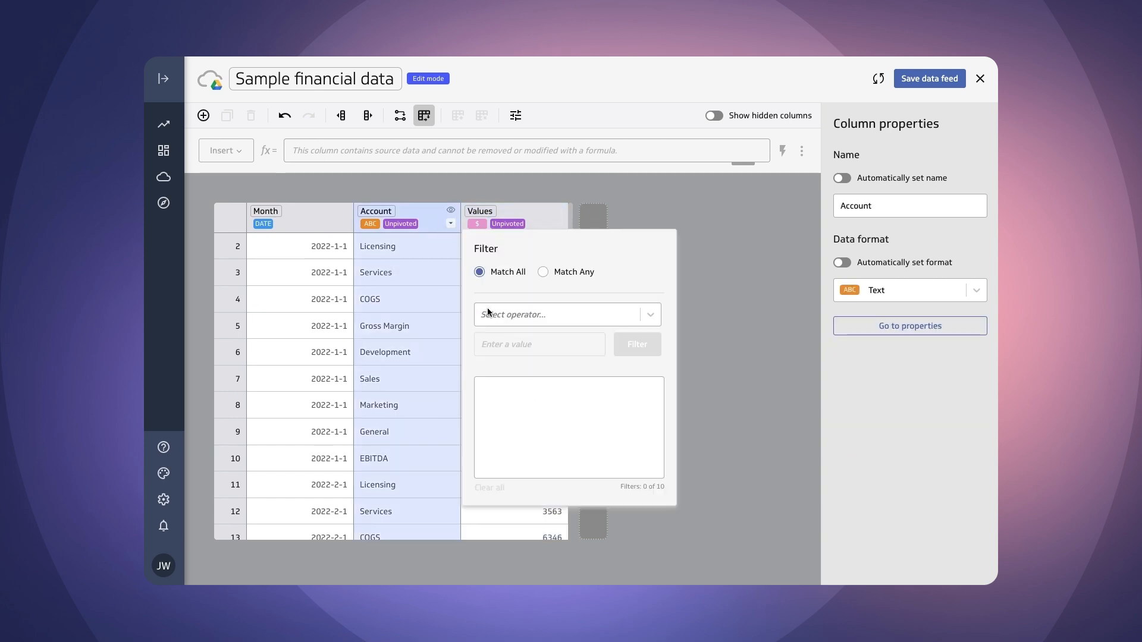
pyautogui.click(495, 315)
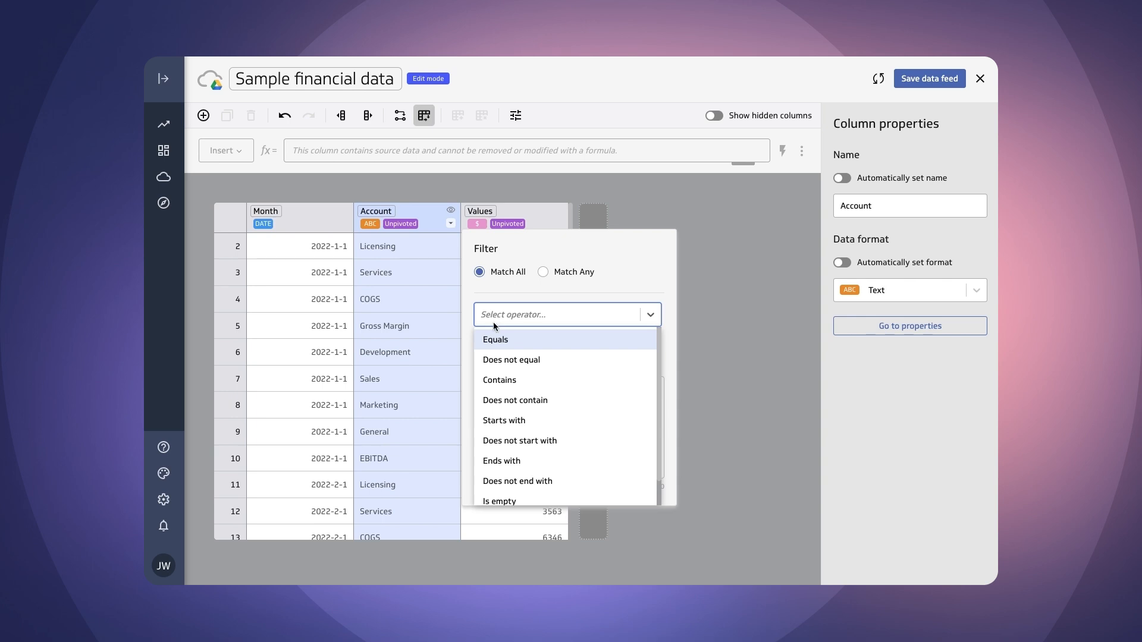
pyautogui.click(495, 339)
pyautogui.click(496, 343)
pyautogui.write('L')
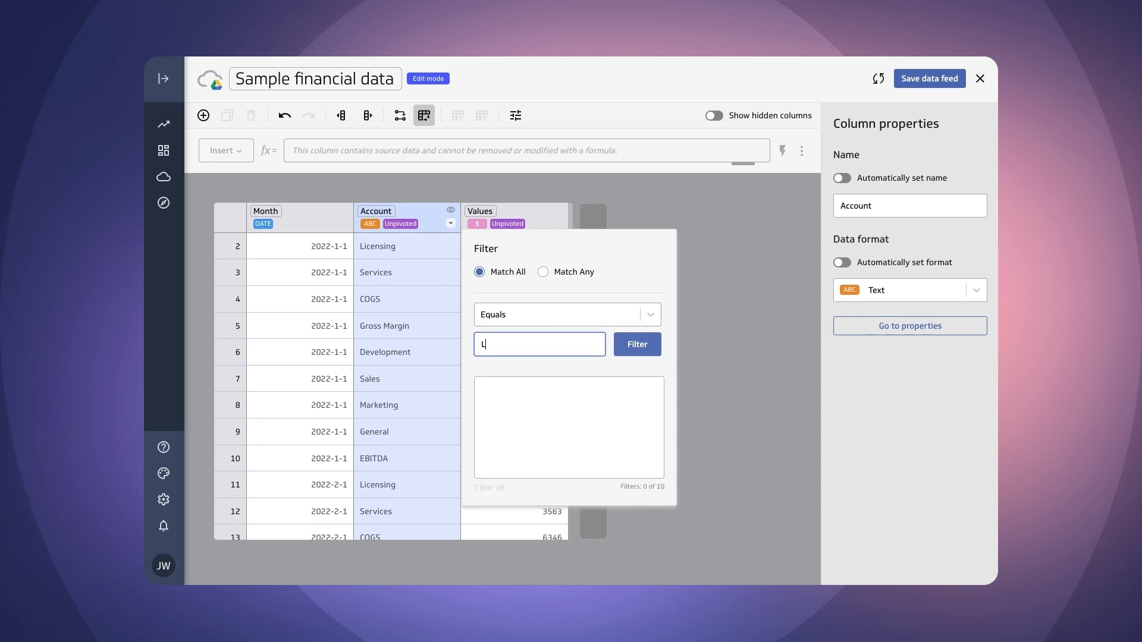
pyautogui.write('icensing')
pyautogui.click(634, 346)
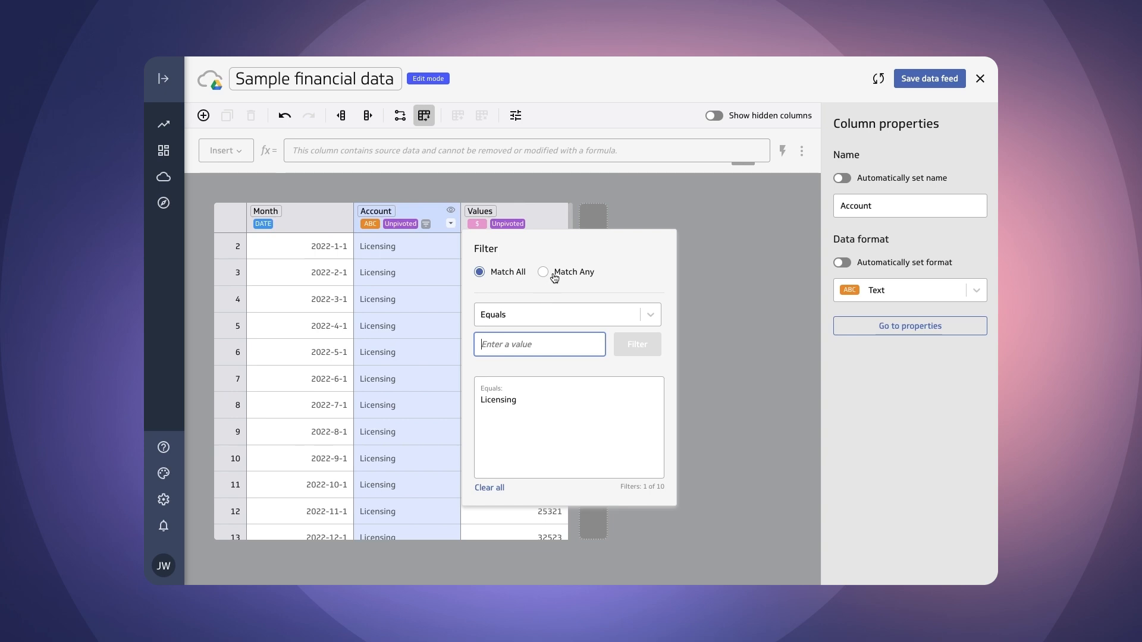
# - Make the Account column's filter match any condition and add a second condition that equals Services
pyautogui.click(543, 273)
pyautogui.click(508, 345)
pyautogui.write('Ser')
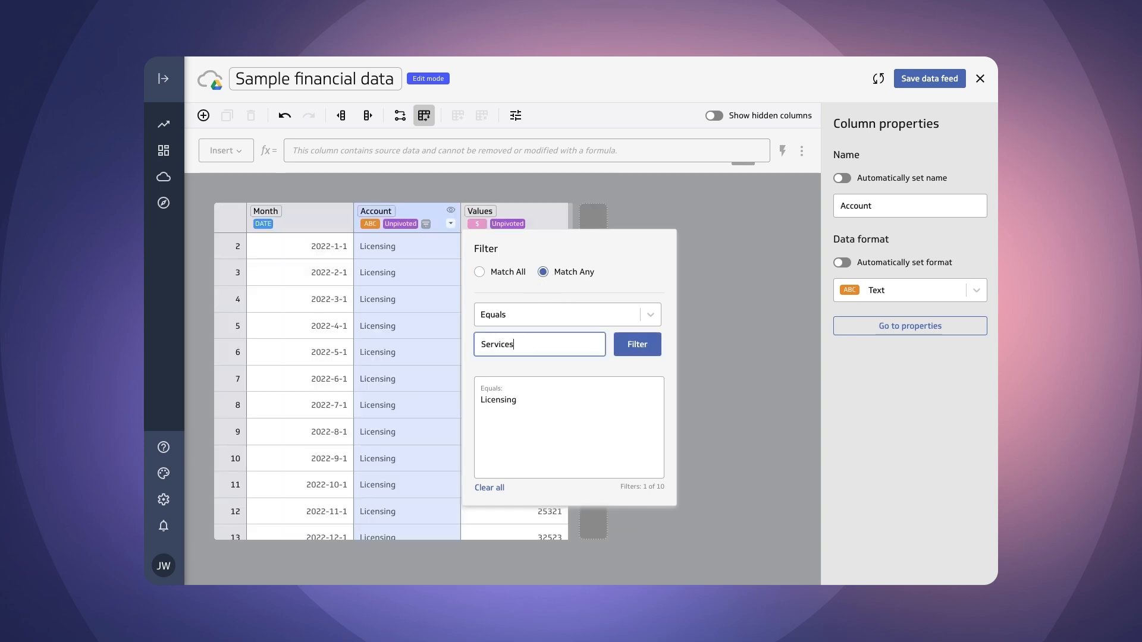
pyautogui.write('vices')
pyautogui.click(636, 345)
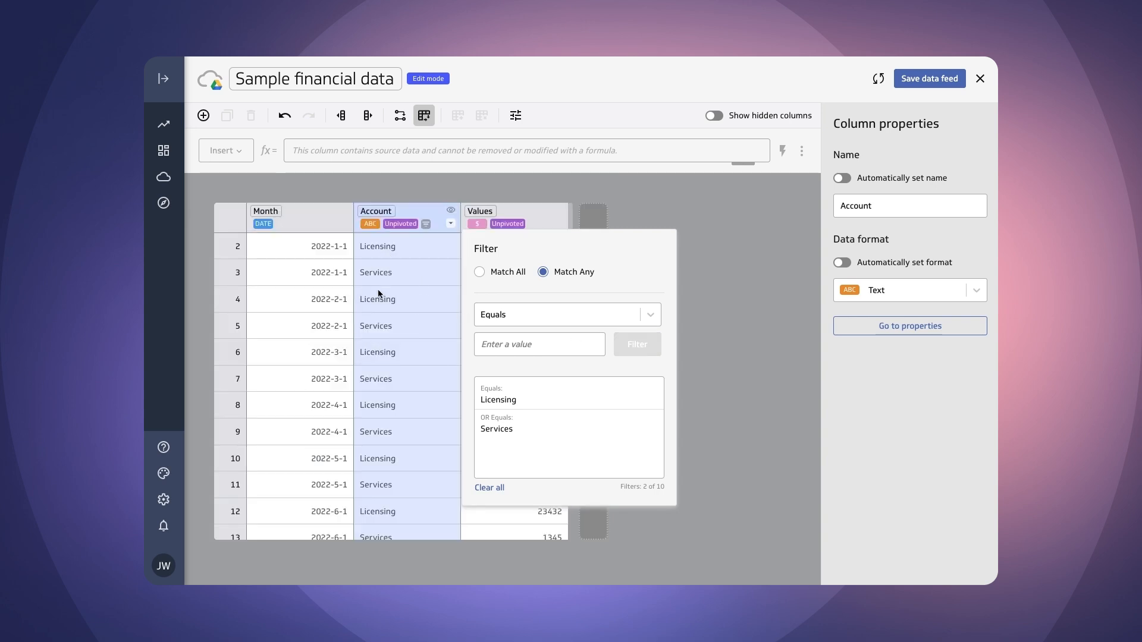
pyautogui.click(764, 315)
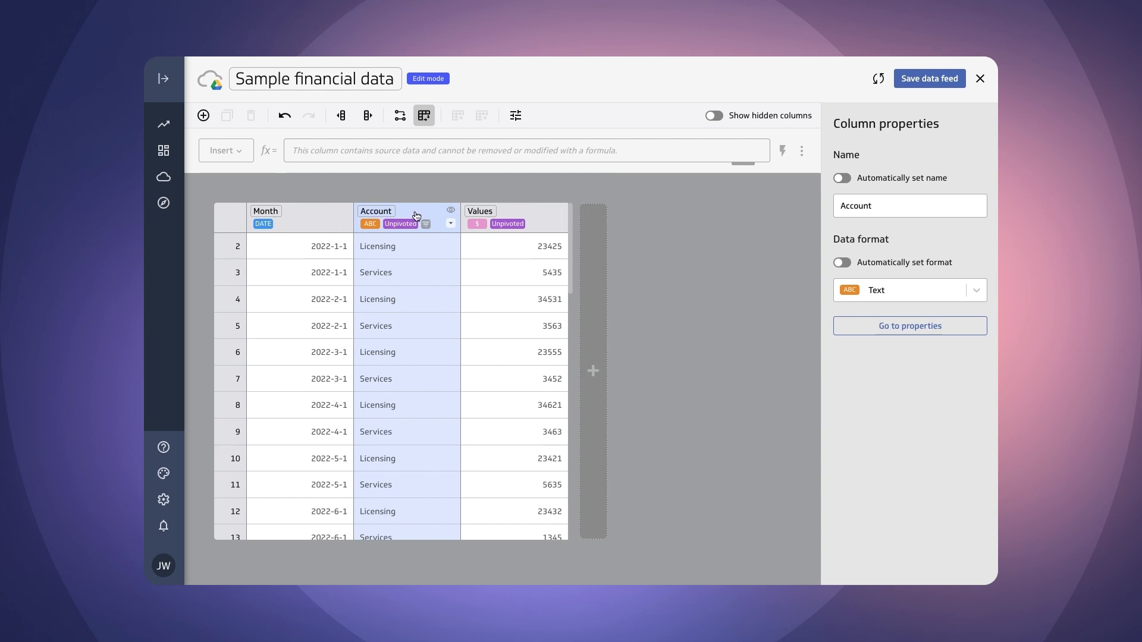
# - Set the data feed to refresh every 4 hours and save it
pyautogui.click(685, 243)
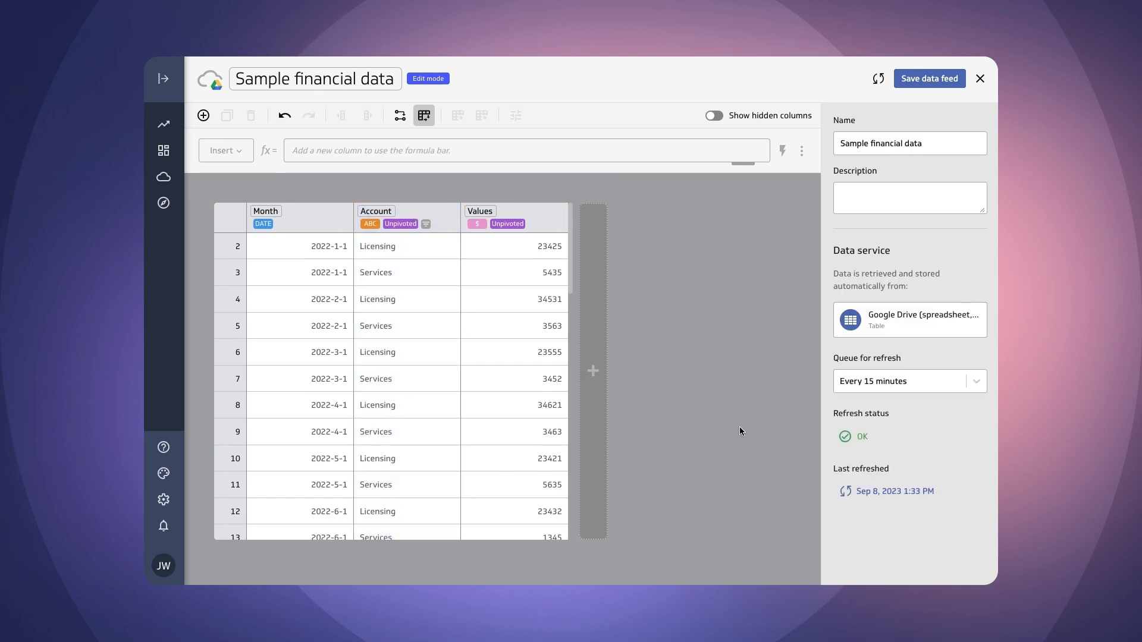
pyautogui.click(905, 381)
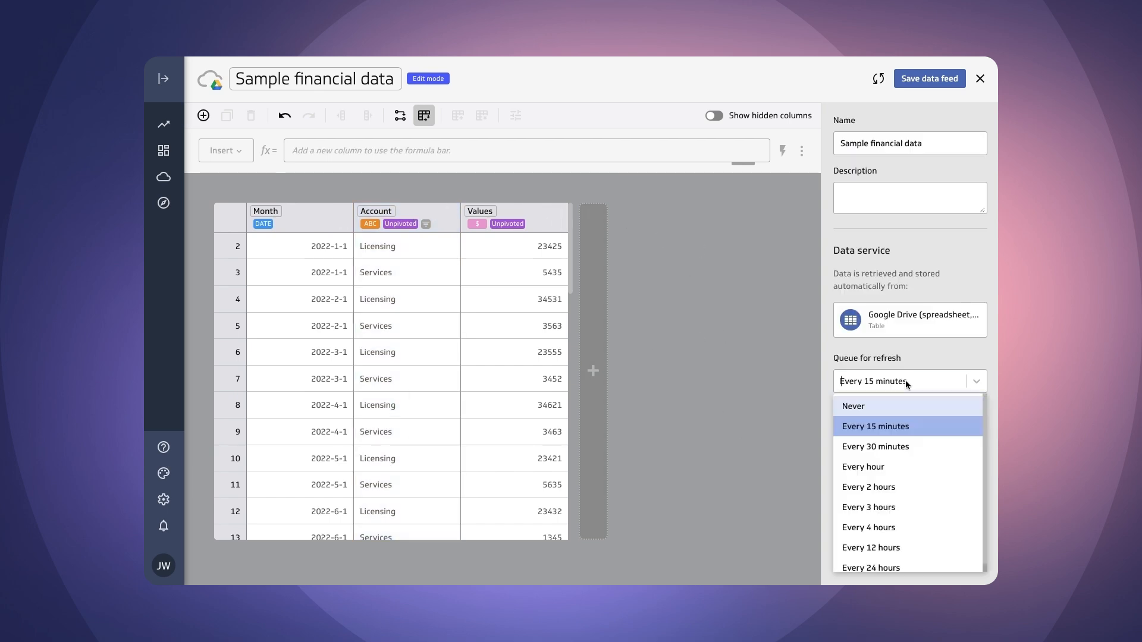
pyautogui.click(885, 529)
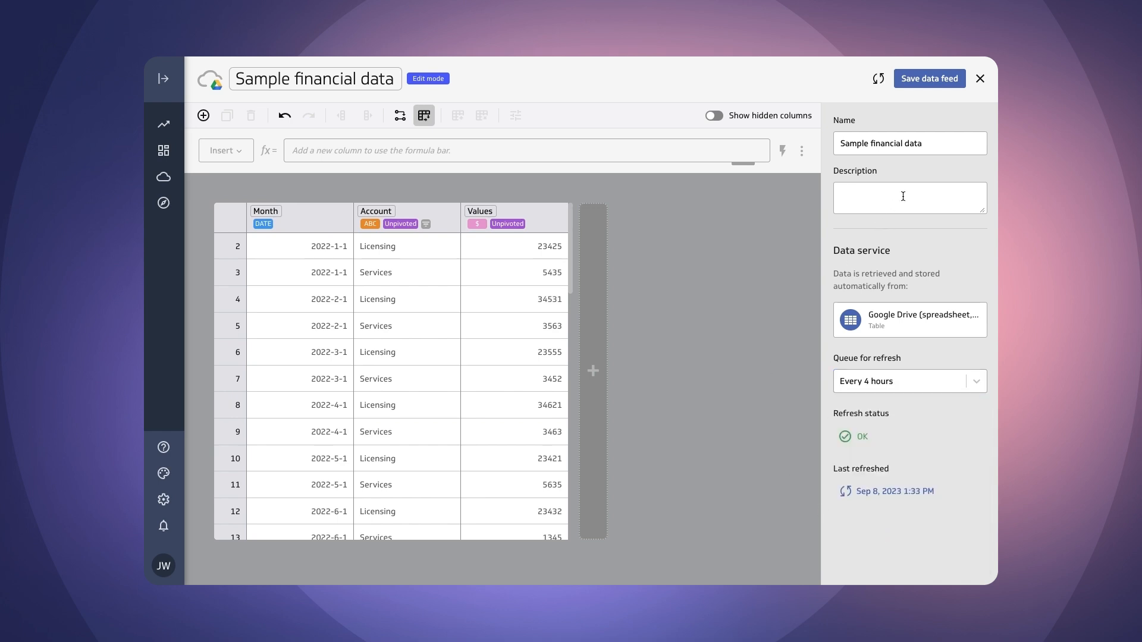
pyautogui.click(934, 81)
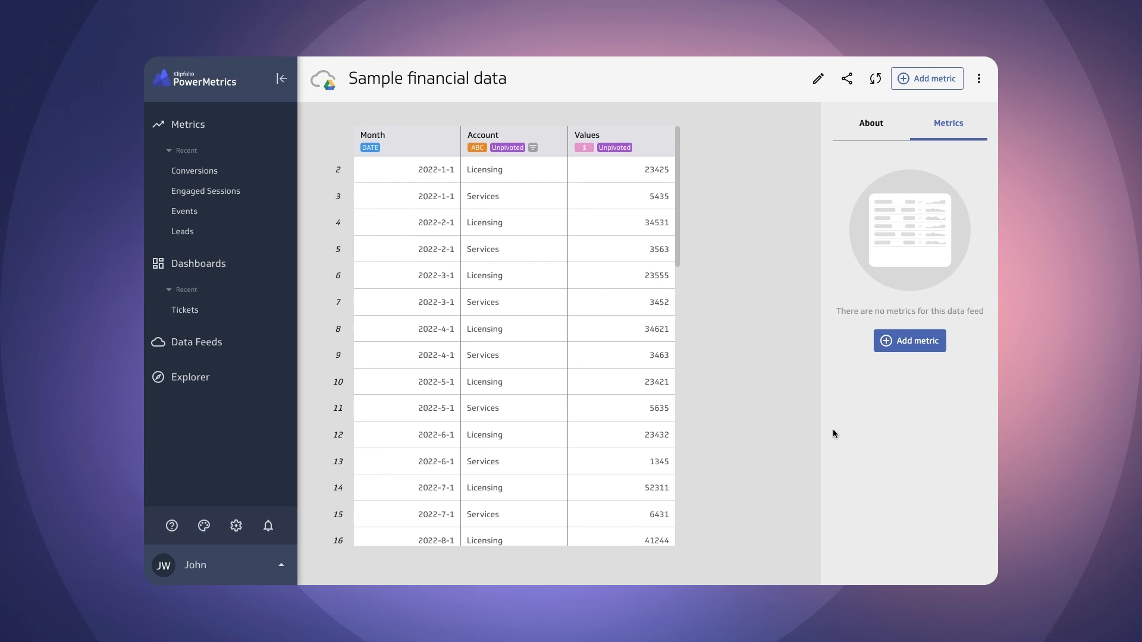
# - Add a metric from the data feed with Values as its measure, and set its date range to the last 6 months
pyautogui.click(905, 342)
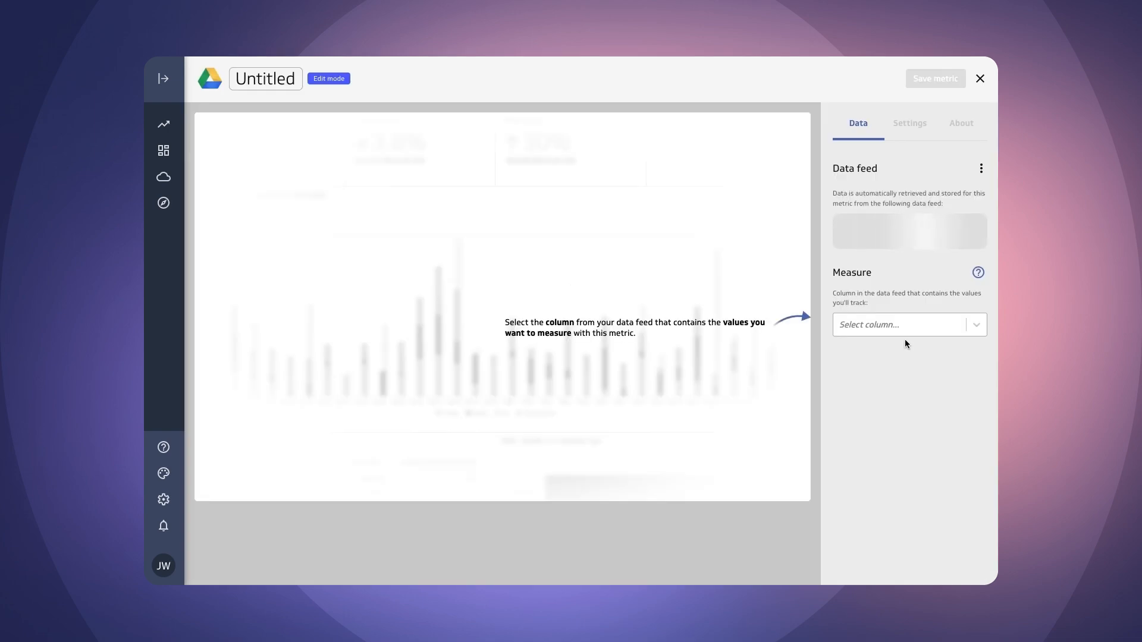
pyautogui.click(905, 322)
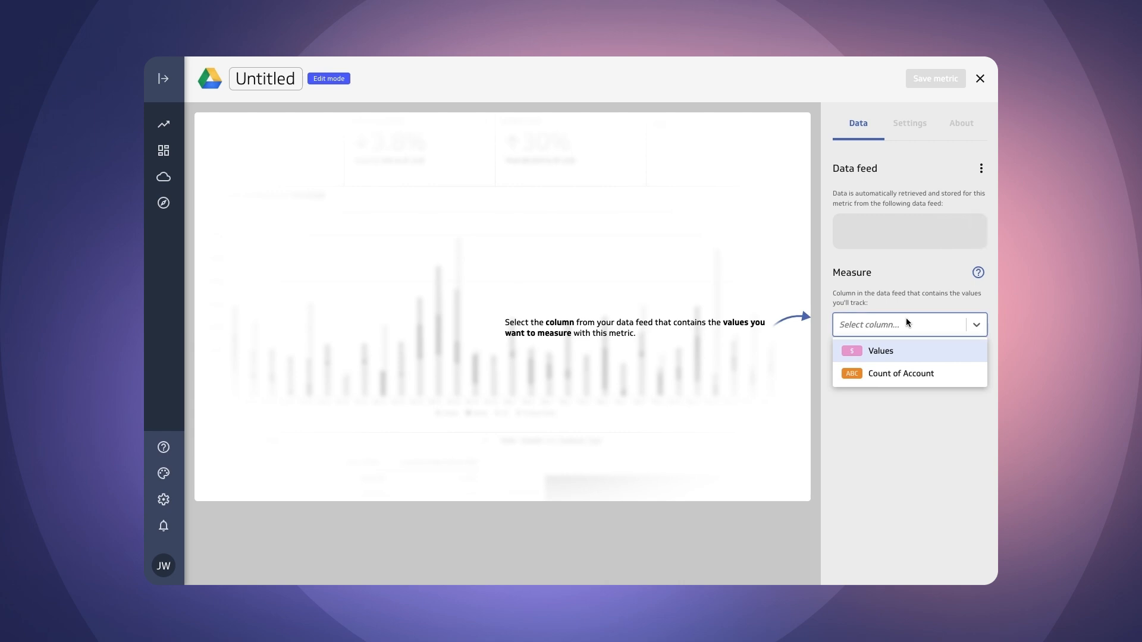
pyautogui.click(892, 351)
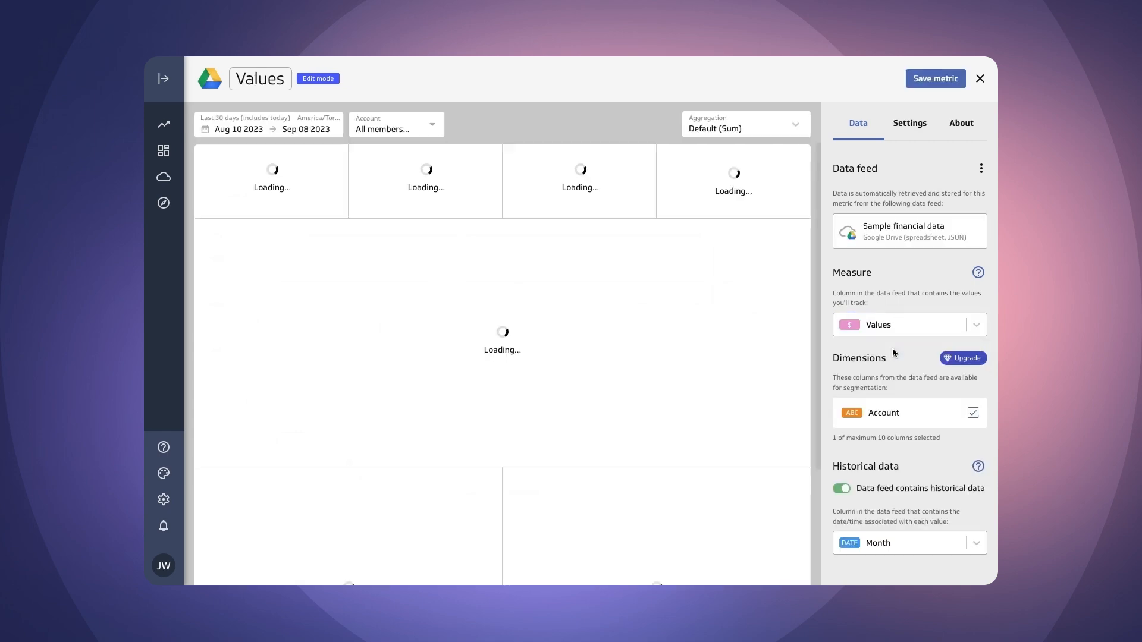
pyautogui.click(306, 128)
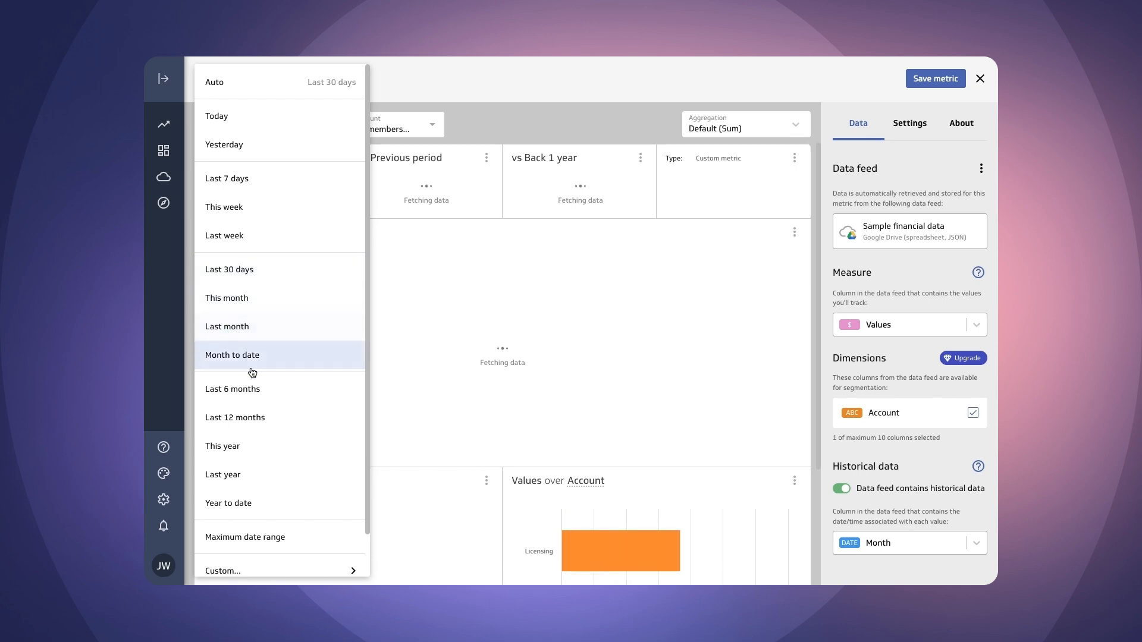
pyautogui.click(257, 392)
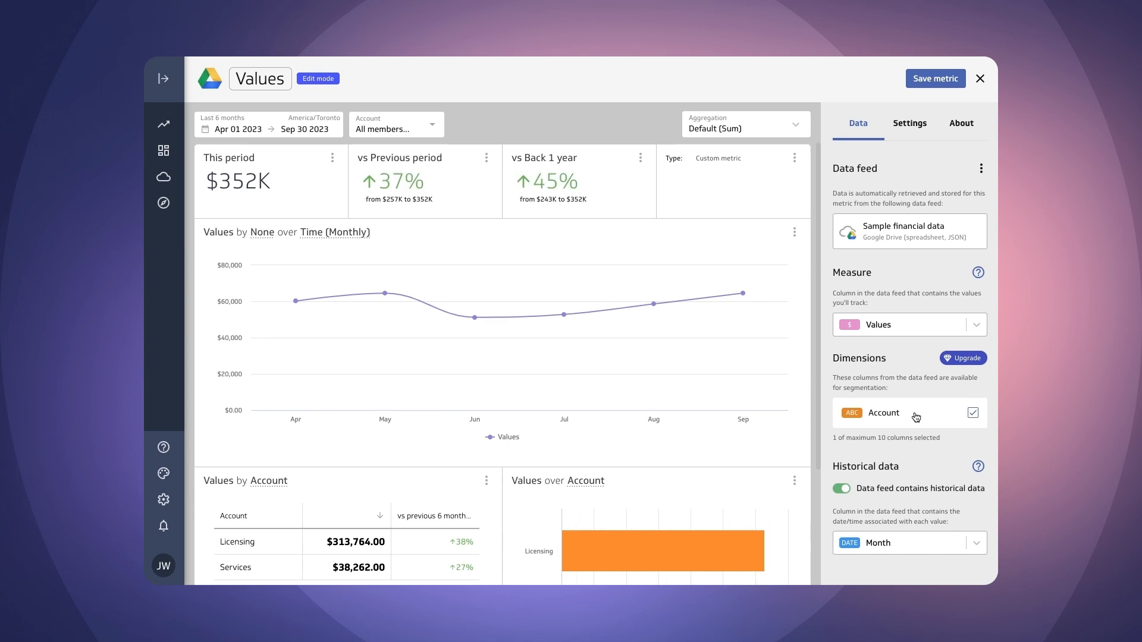
# - Segment the metric's time chart by Account and change its style to a smooth stacked area
pyautogui.click(265, 232)
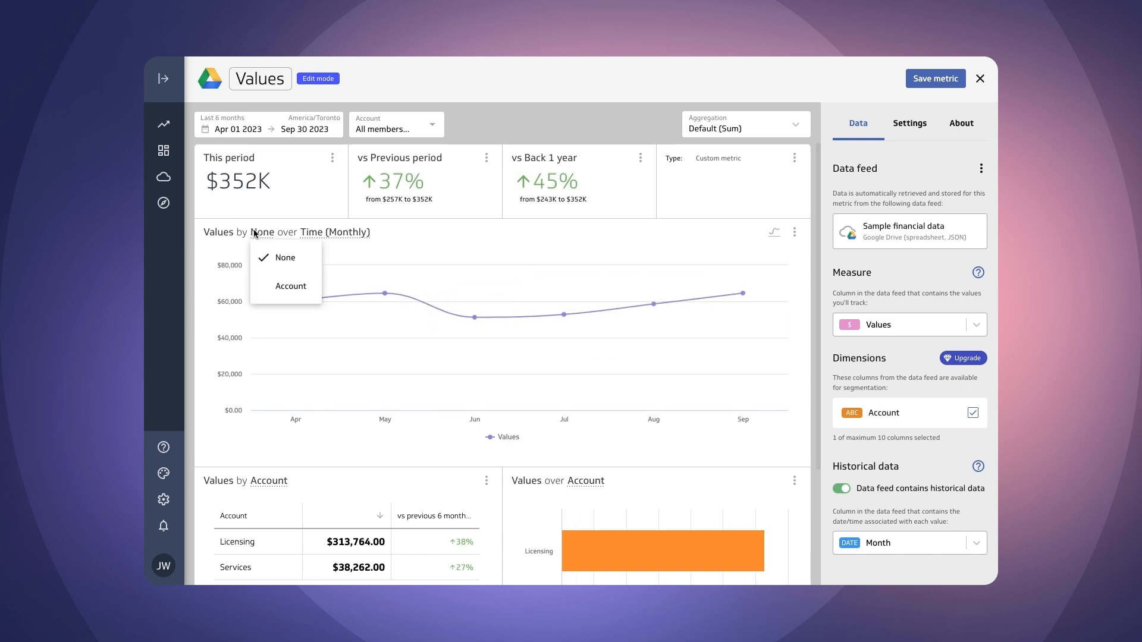
pyautogui.click(277, 286)
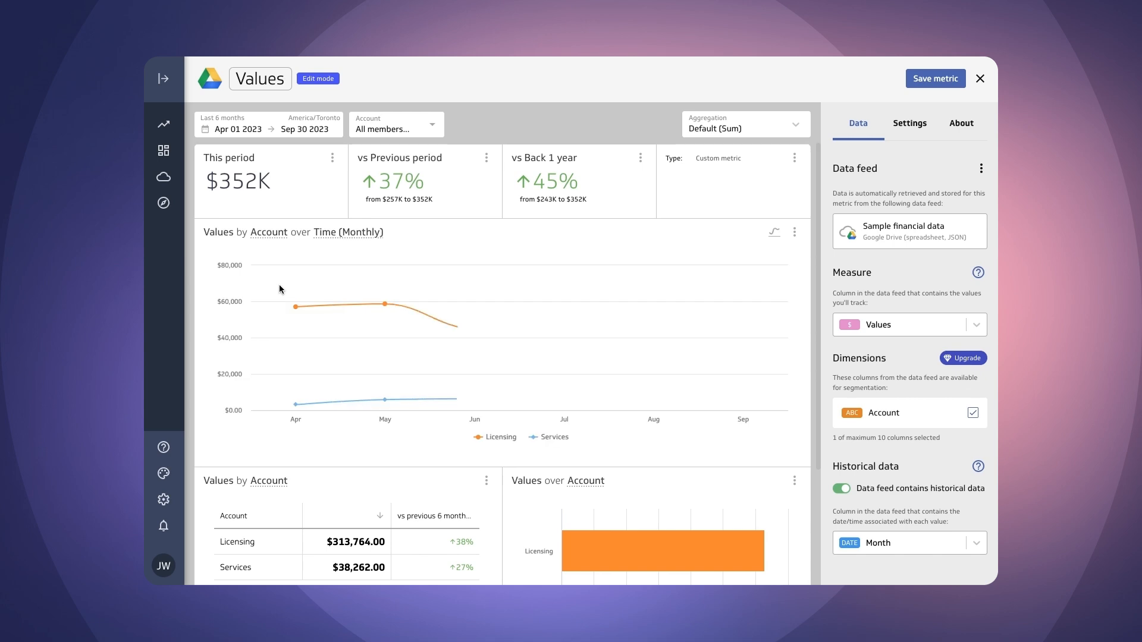
pyautogui.click(773, 231)
pyautogui.click(922, 201)
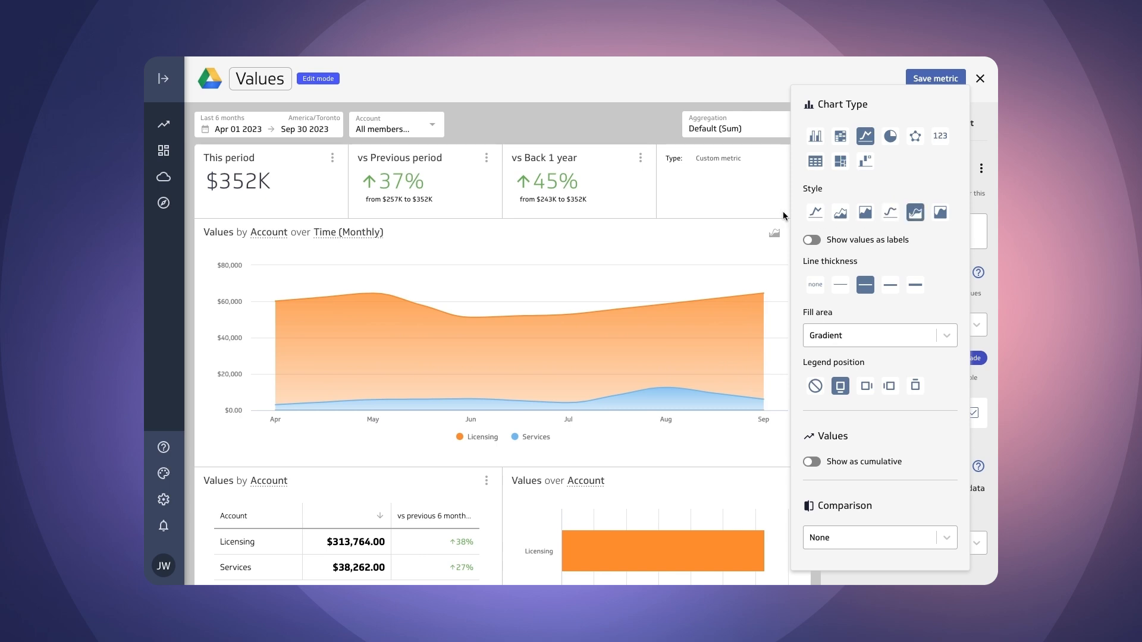
pyautogui.click(697, 225)
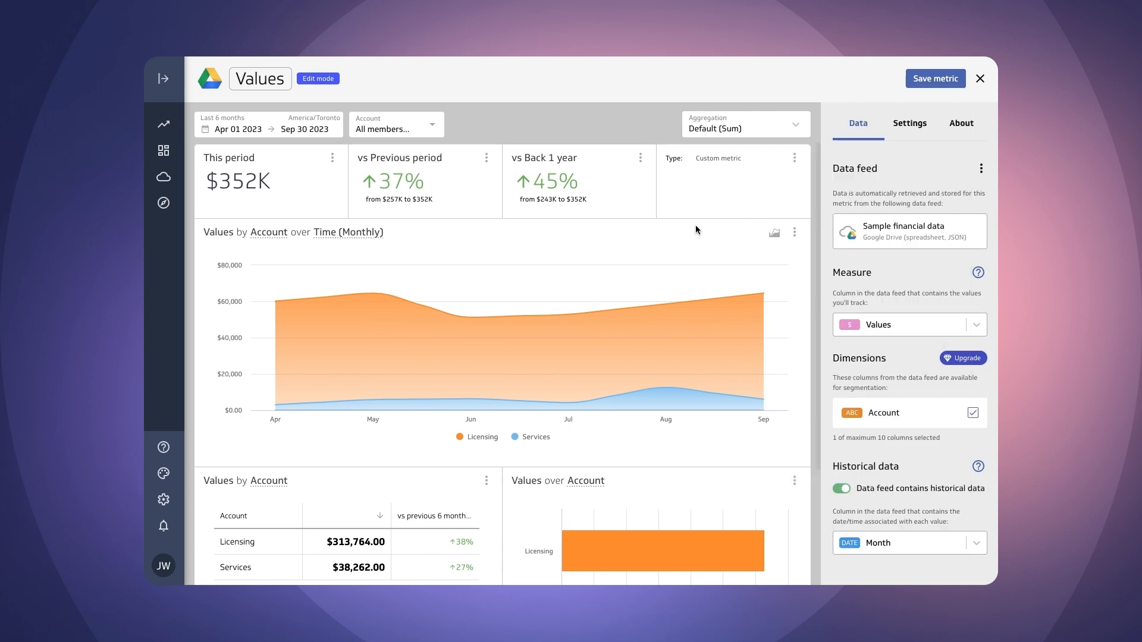
# - Name the metric Revenue and describe it as "Our revenue by licensing and services, on a monthly basis"
pyautogui.click(961, 126)
pyautogui.click(881, 198)
pyautogui.doubleClick(845, 192)
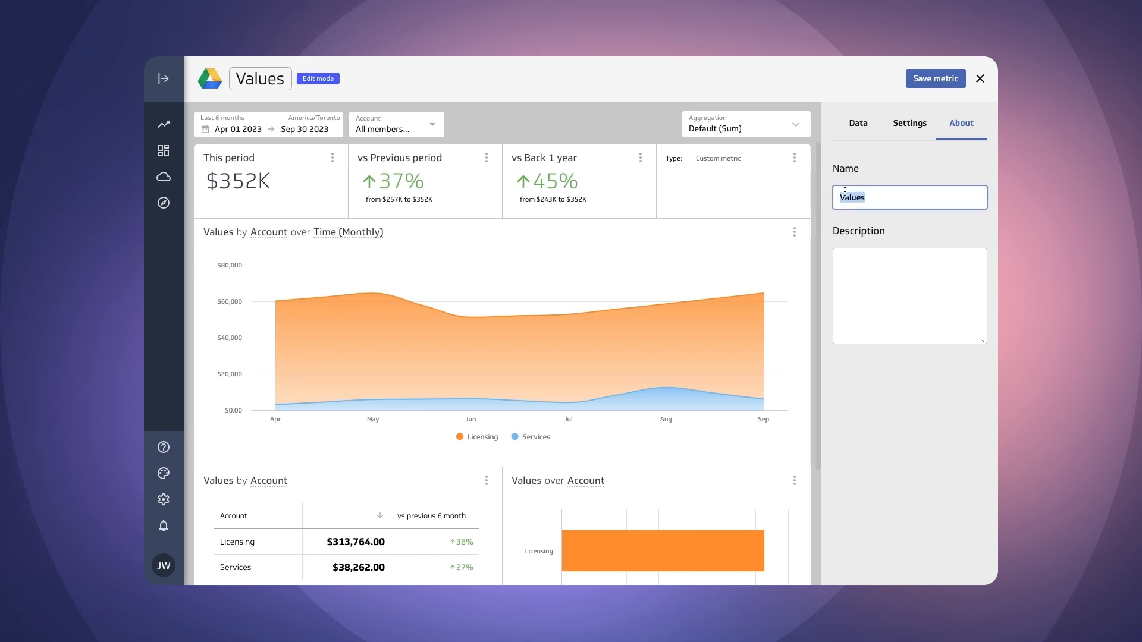
pyautogui.write('Revenue')
pyautogui.click(866, 272)
pyautogui.write('Our revenue by licensing and services, on a monthly basis')
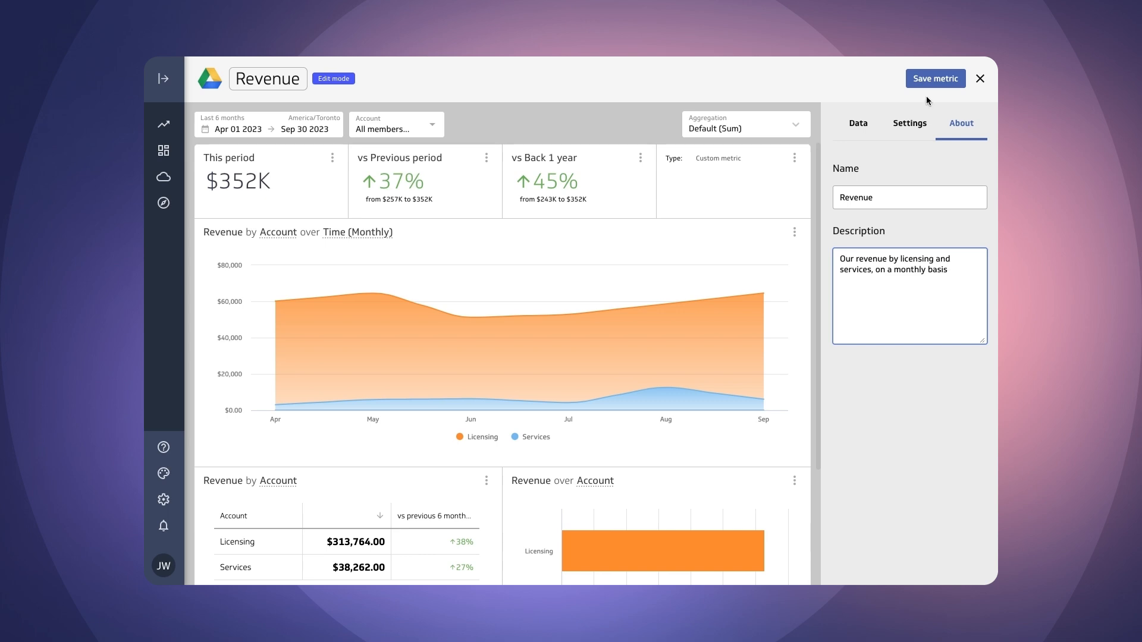
# - Check the currency symbol in the Revenue metric's settings and save the metric
pyautogui.click(909, 126)
pyautogui.click(879, 356)
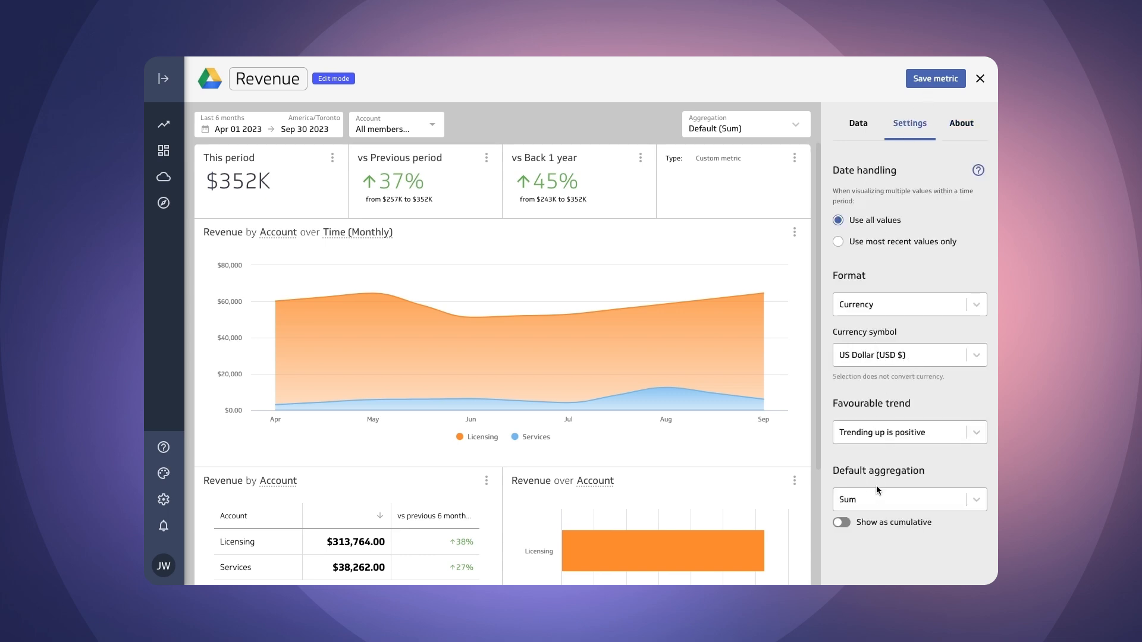
pyautogui.click(934, 81)
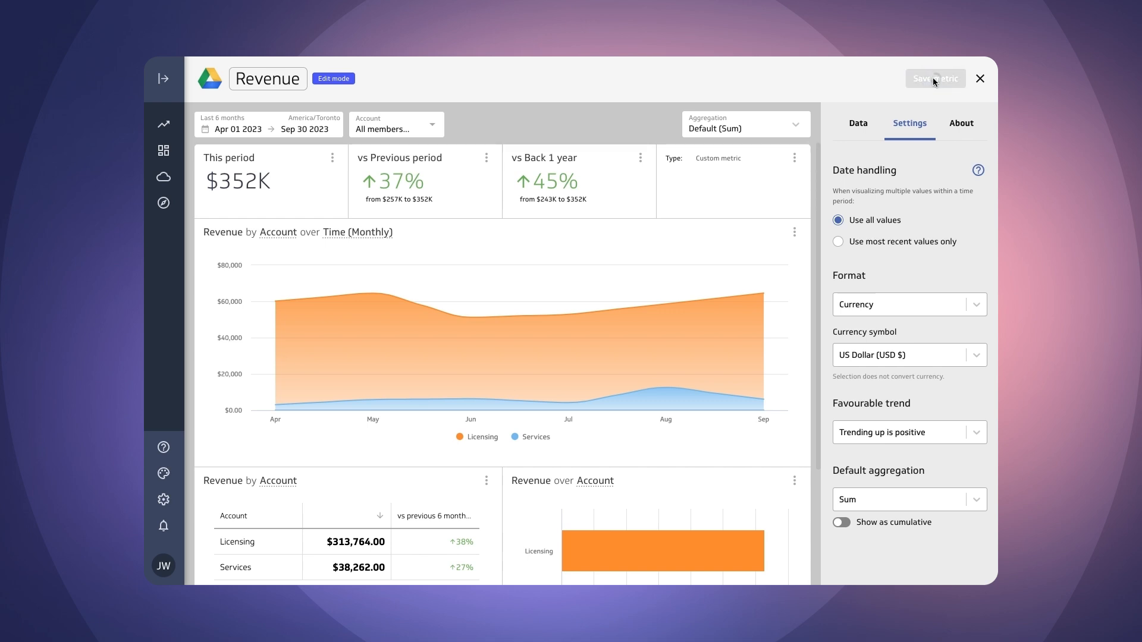